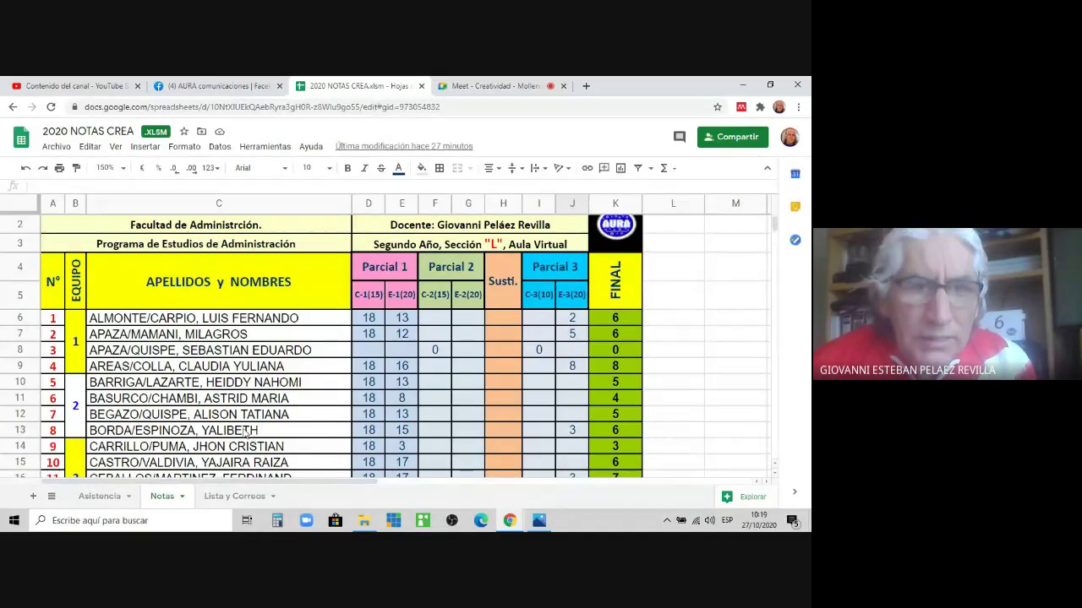
Step: Set the Parcial 3 E-3(20) score of the student numbered 16 to 7 in cell J21
scroll(245, 432, down, 2)
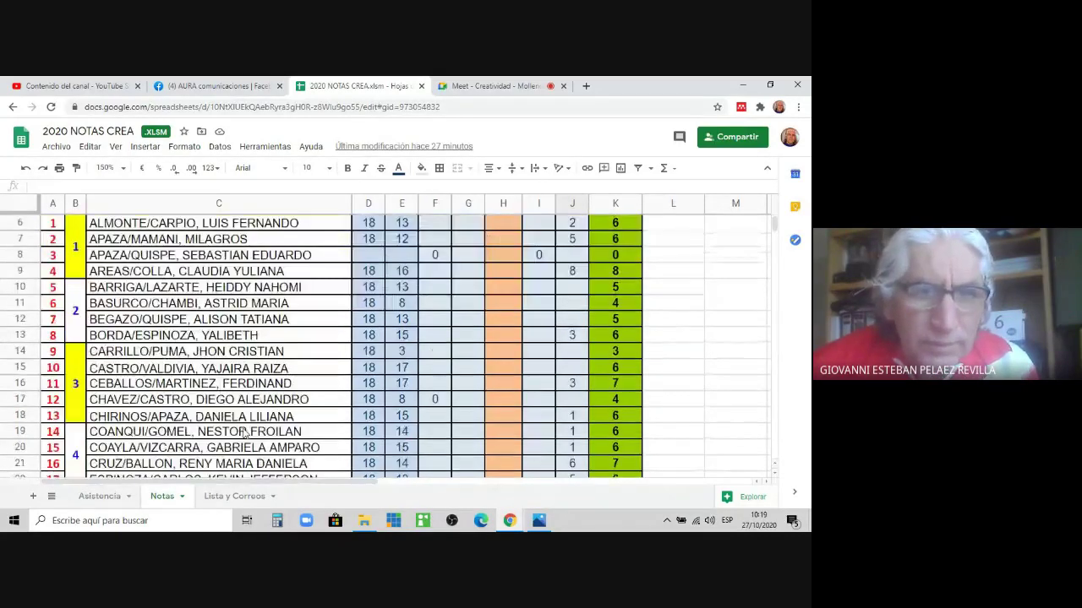
scroll(244, 432, up, 1)
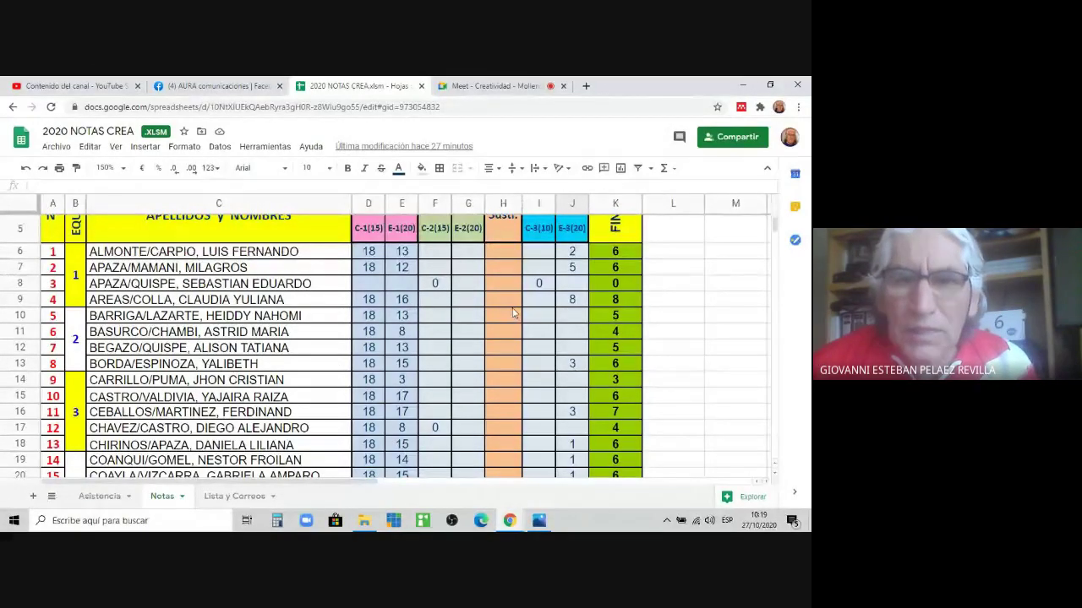
click(580, 250)
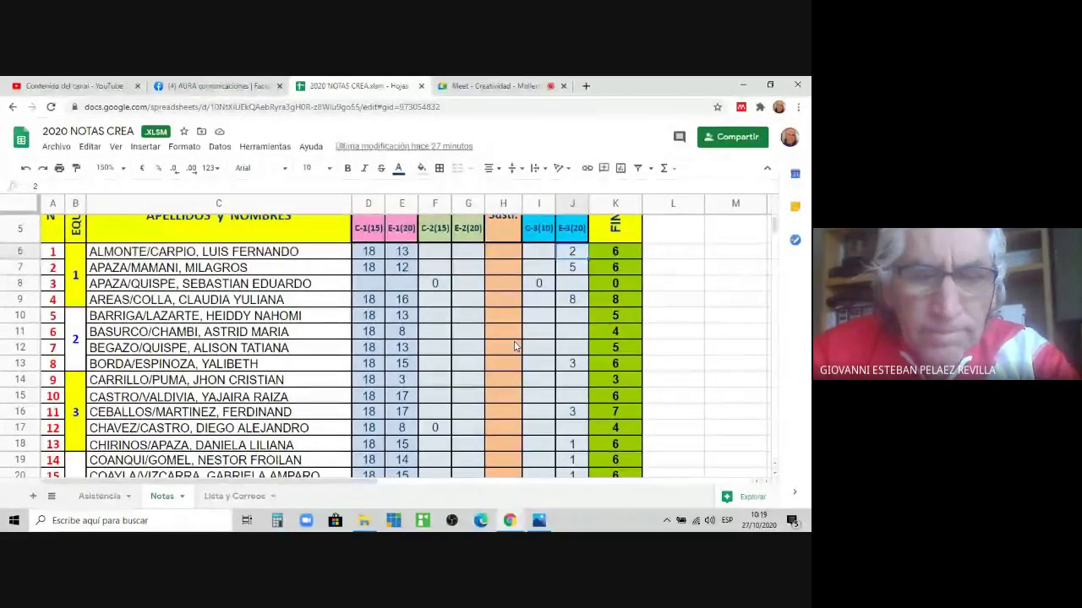
key(Down)
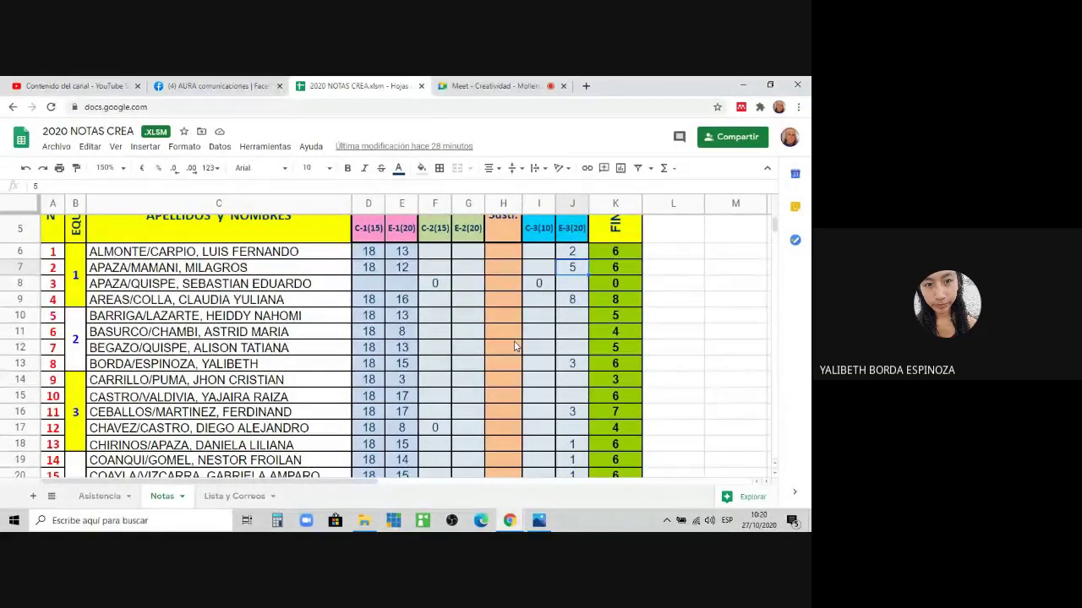
key(Down)
key(Down)
key(Down)
key(Down)
key(Down)
key(Down)
key(Down)
key(Down)
key(Down)
key(Down)
key(Down)
key(Down)
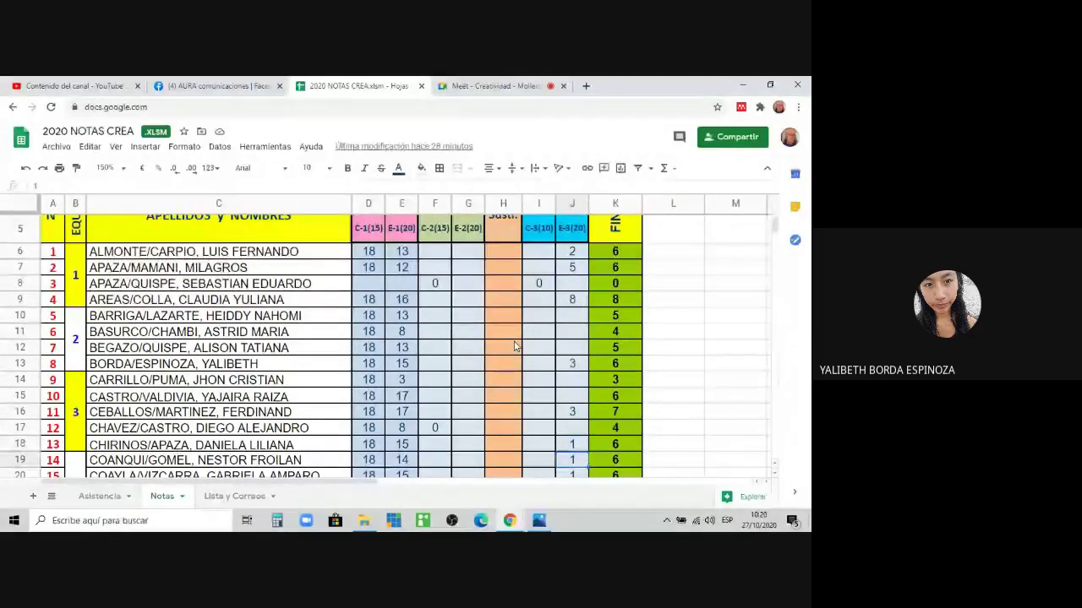
key(Down)
key(Down)
key(Down)
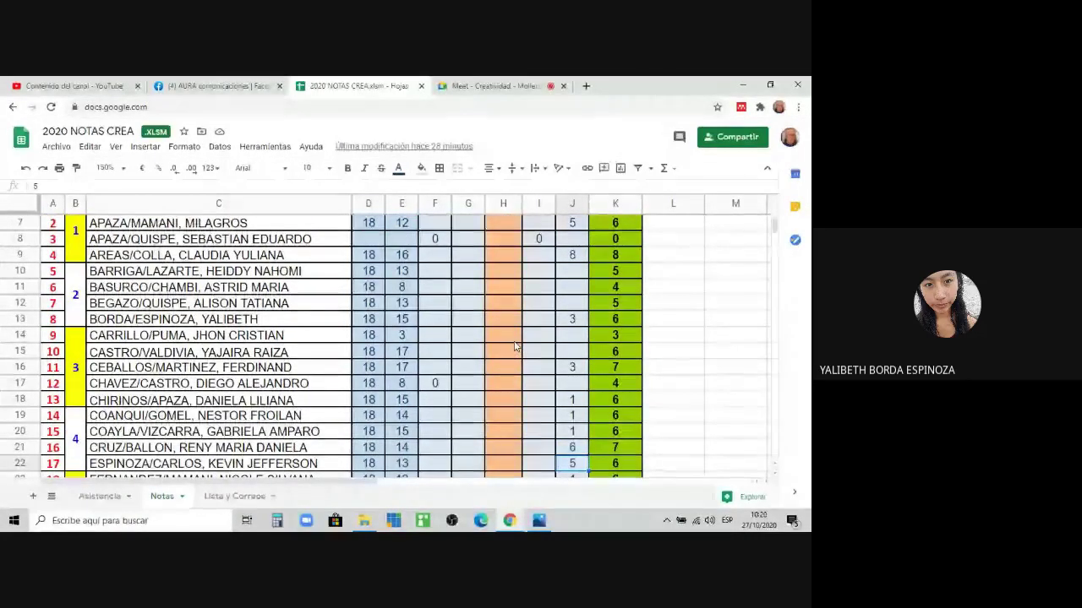
key(Up)
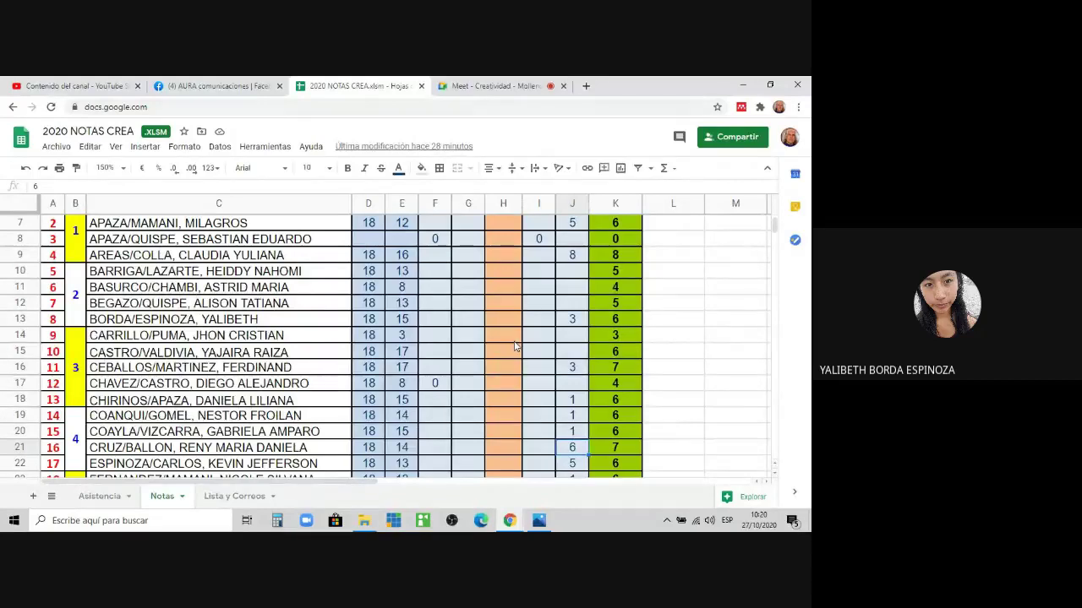
text(7)
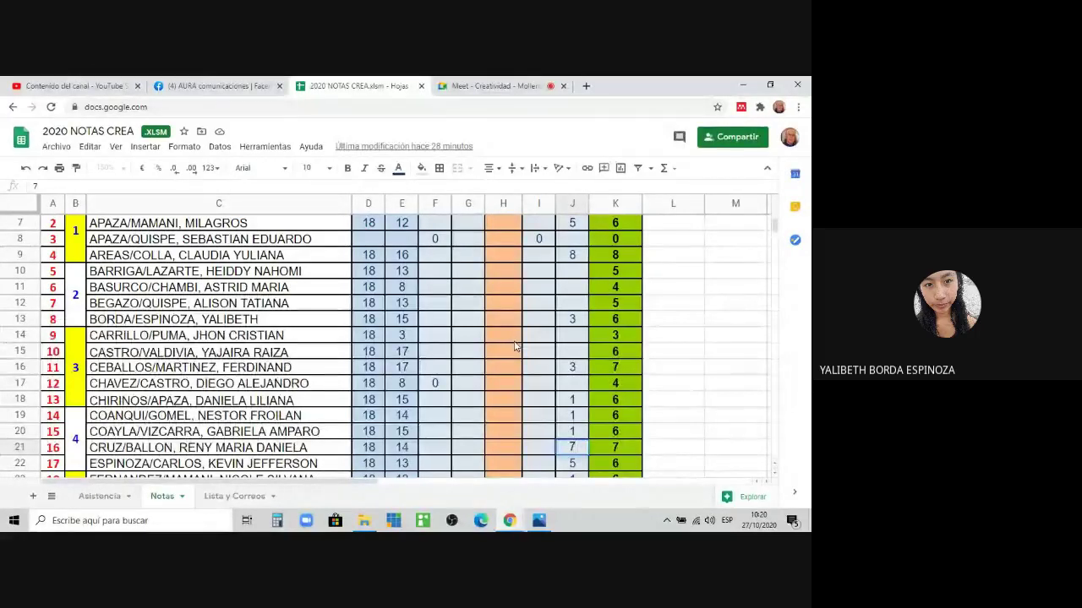
key(Return)
Step: Set the E-3(20) score of the student numbered 11 to 6 in cell J16
key(Up)
key(Up)
key(Up)
key(Up)
key(Up)
key(Up)
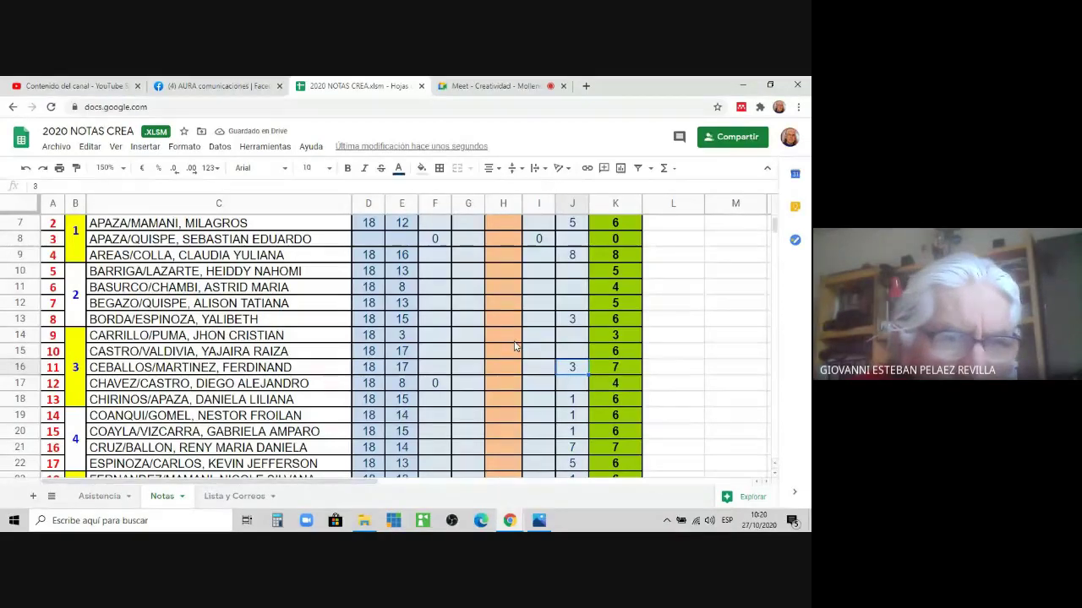
text(4)
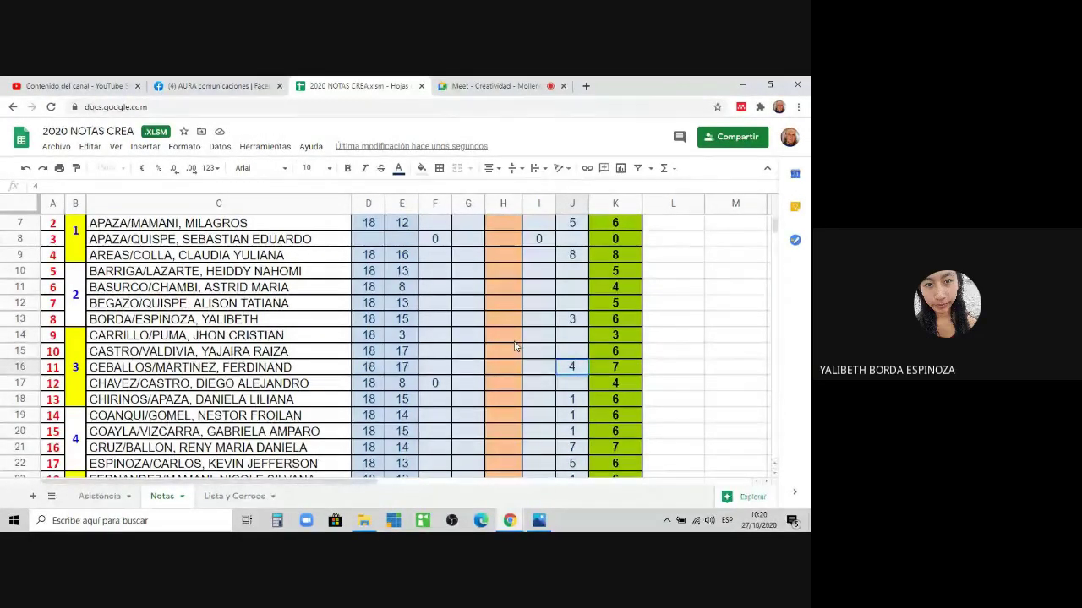
text(5)
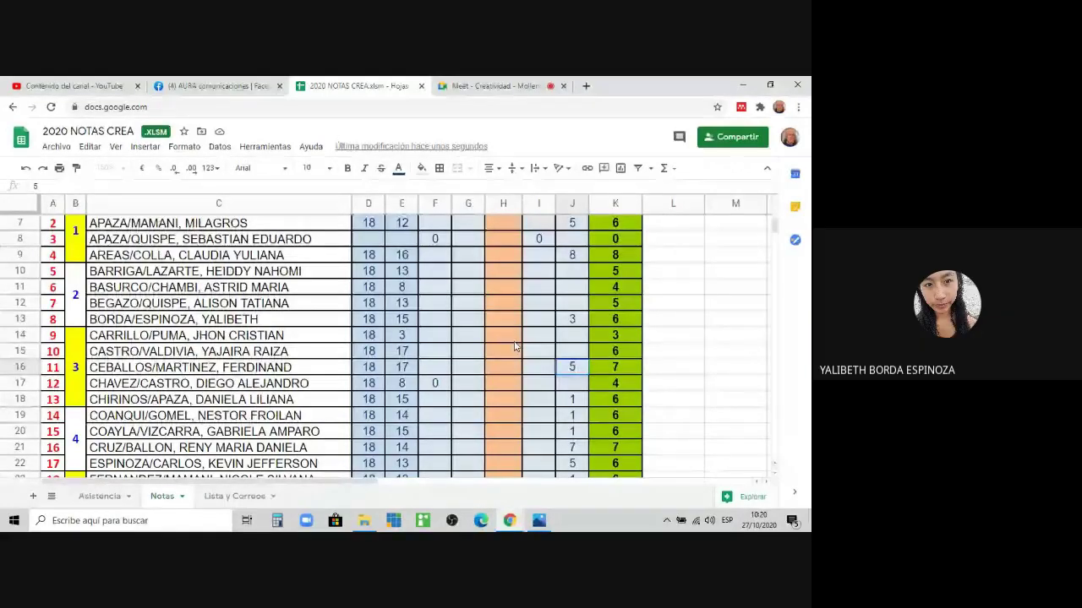
text(6)
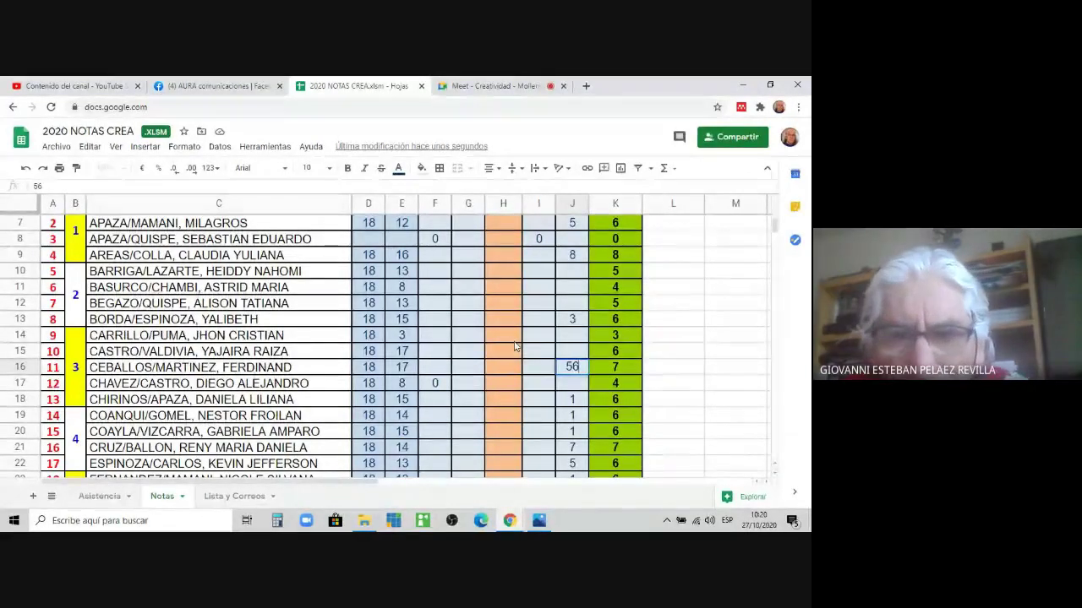
key(Left)
key(BackSpace)
key(Return)
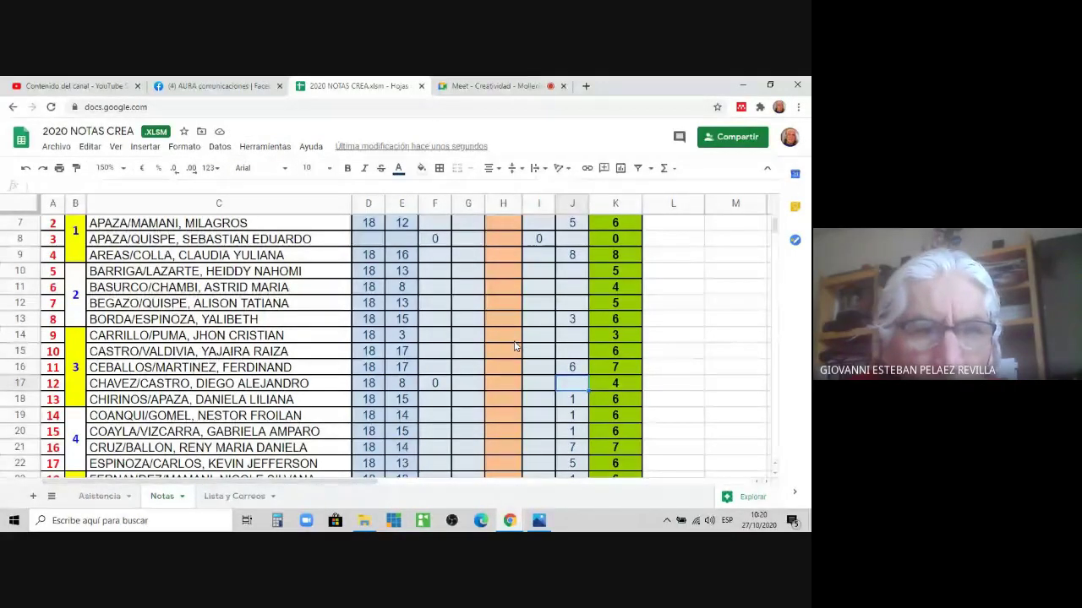
Step: Set the E-3(20) score of the student numbered 14 to 2 in cell J19
key(Down)
key(Down)
key(Down)
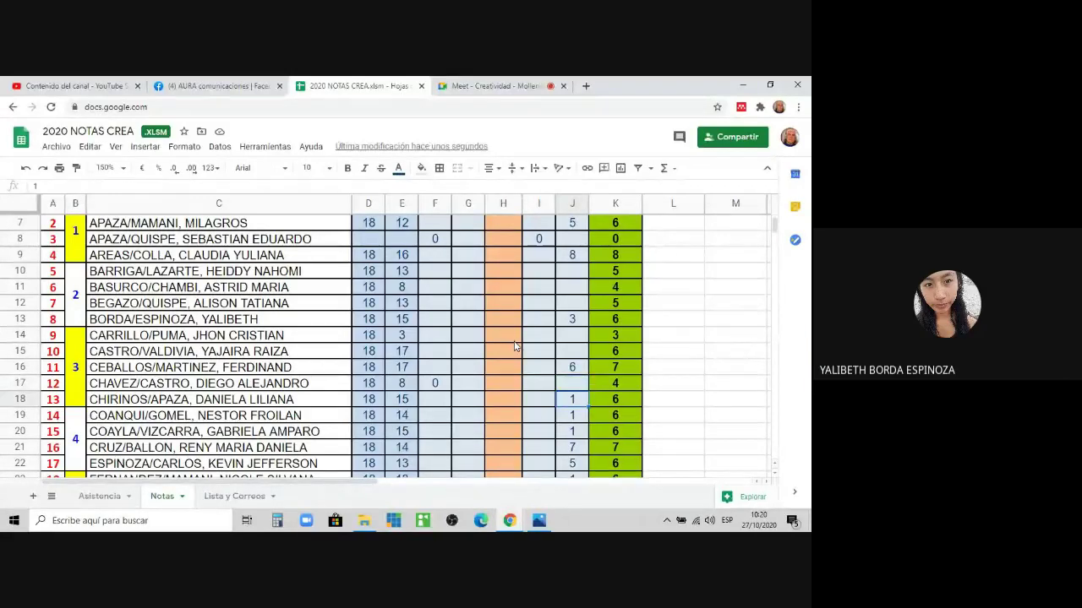
key(Up)
key(Up)
key(Up)
key(Down)
key(Down)
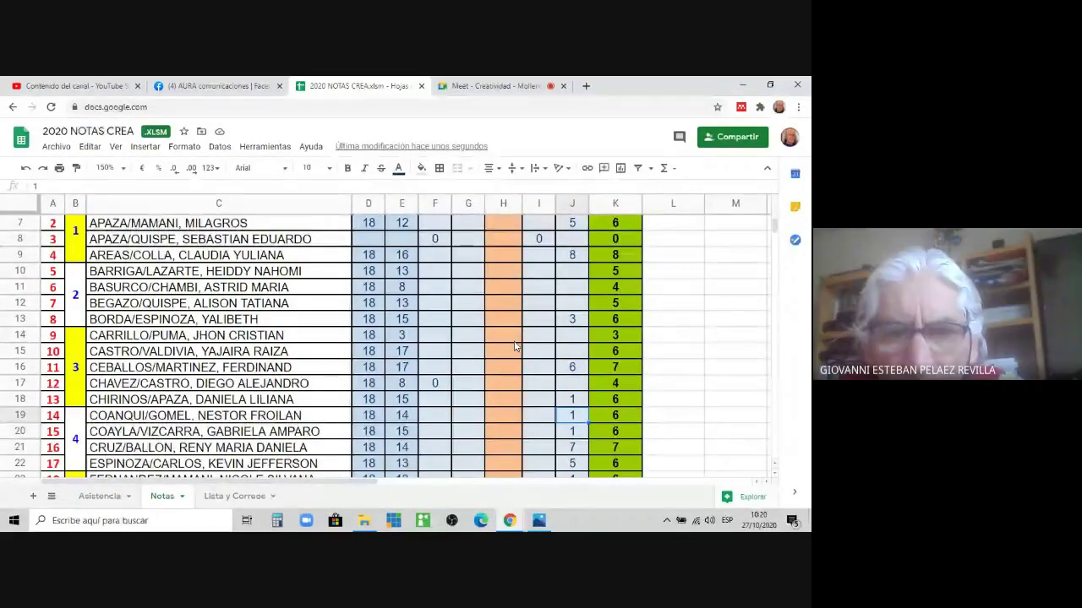
text(2)
key(Return)
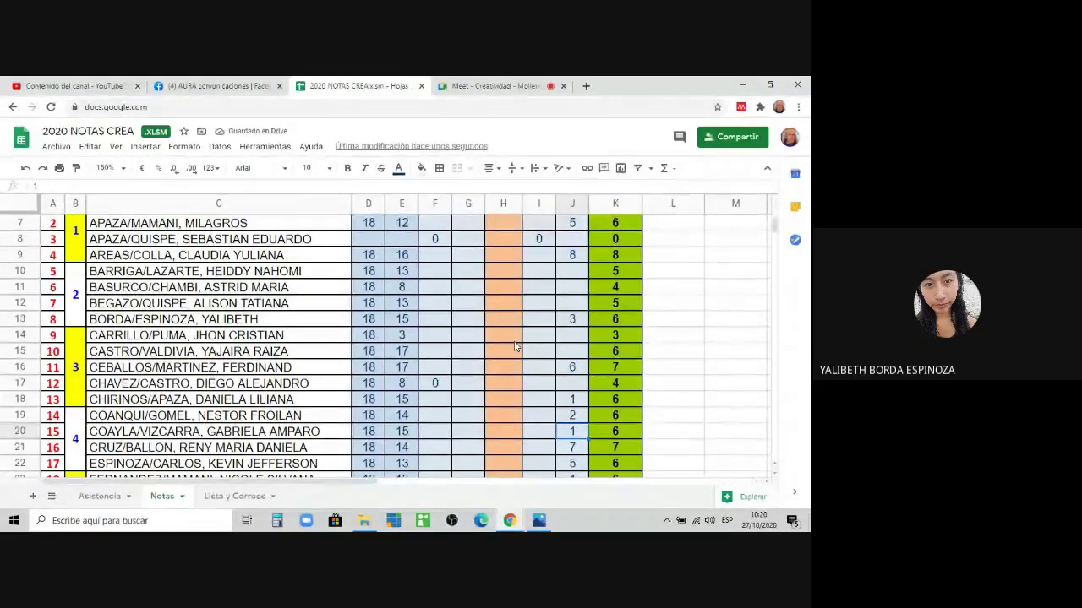
Step: Set the E-3(20) scores in cells J25 and J26, students 20 and 21, to 9 and 2
key(Down)
key(Down)
key(Down)
key(Down)
key(Down)
key(Down)
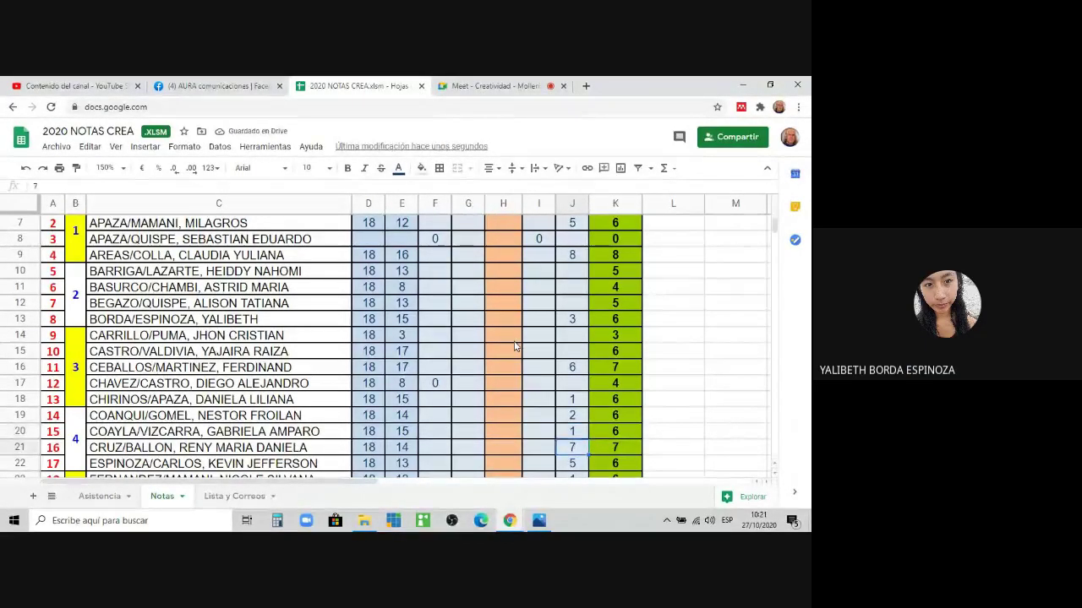
key(Up)
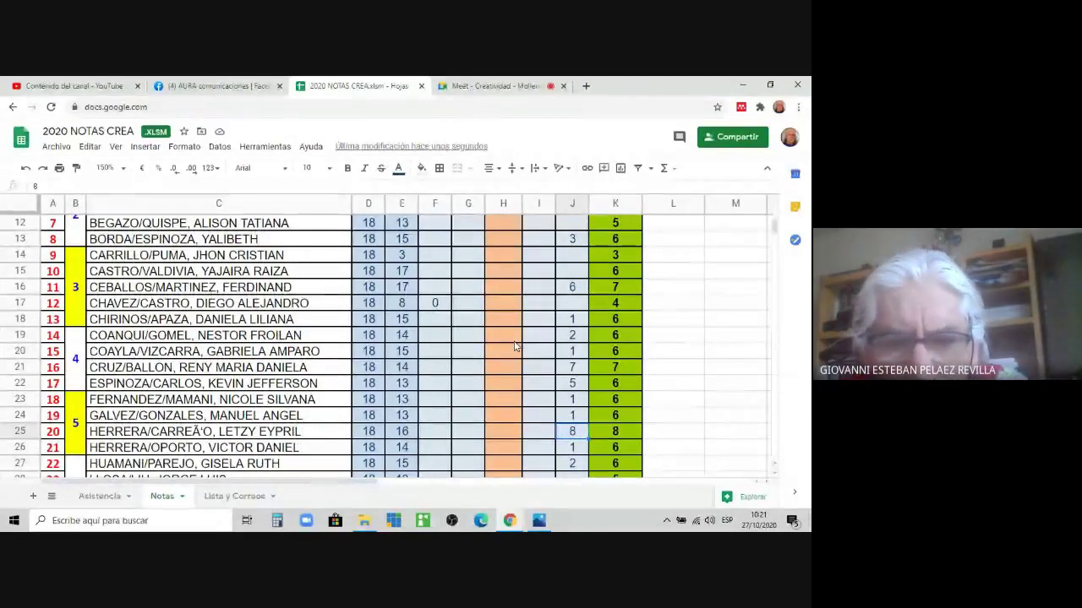
text(9)
key(Return)
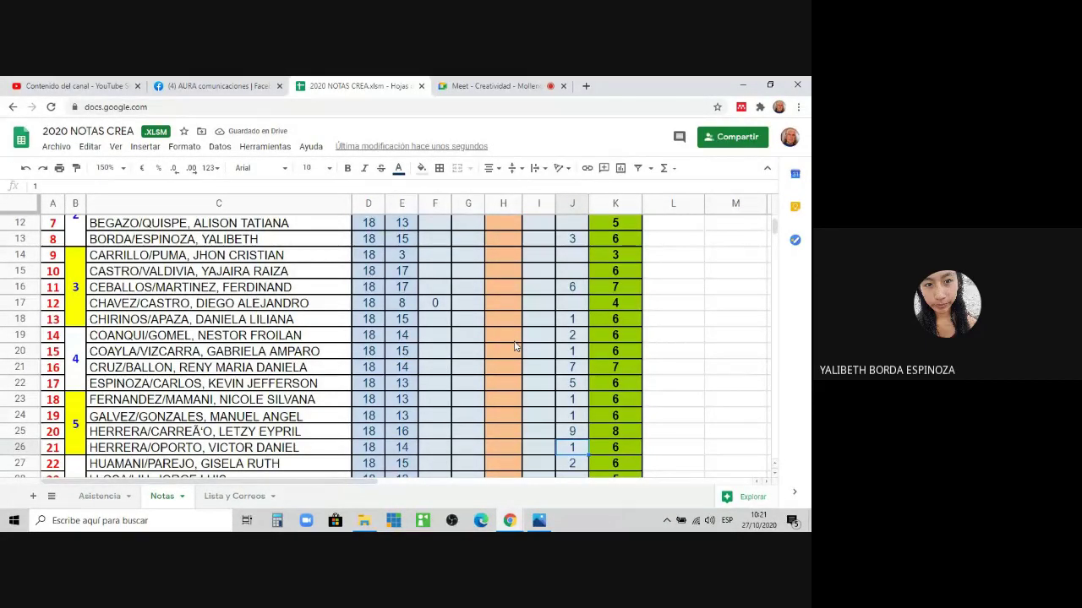
text(2)
key(Return)
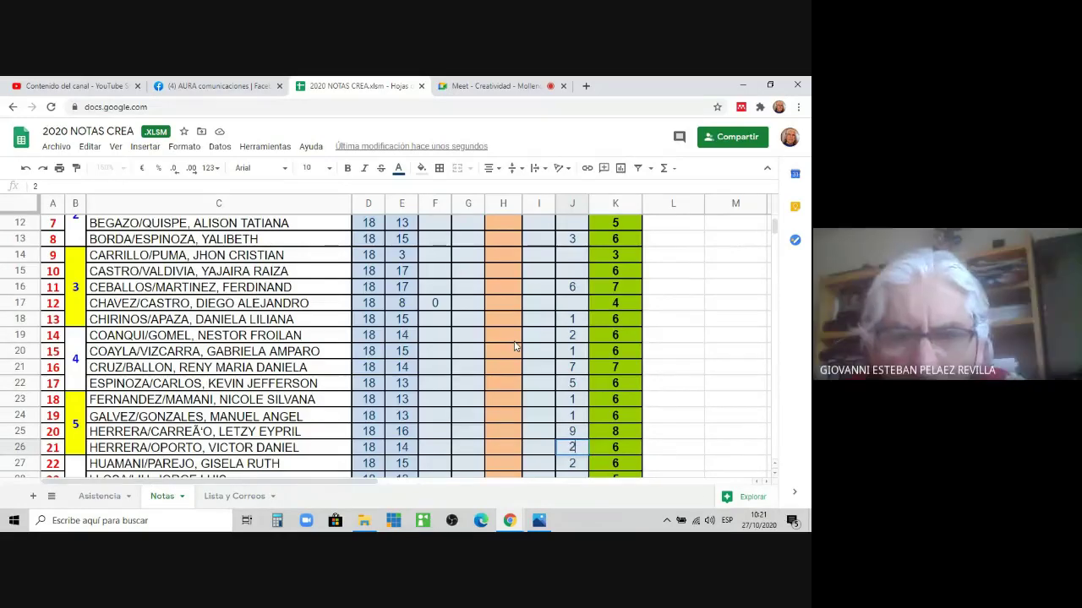
Step: Set the E-3(20) score of the student numbered 21 to 3 in cell J26
key(Down)
key(Down)
key(Down)
key(Down)
key(Down)
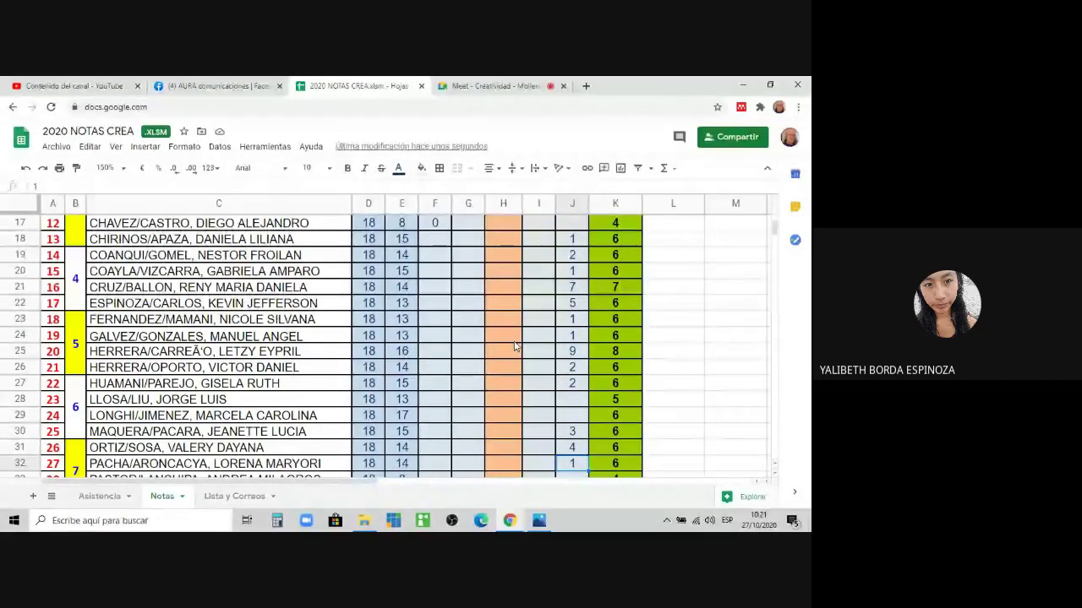
key(Up)
key(Up)
key(Up)
key(Up)
key(Up)
key(Up)
key(Up)
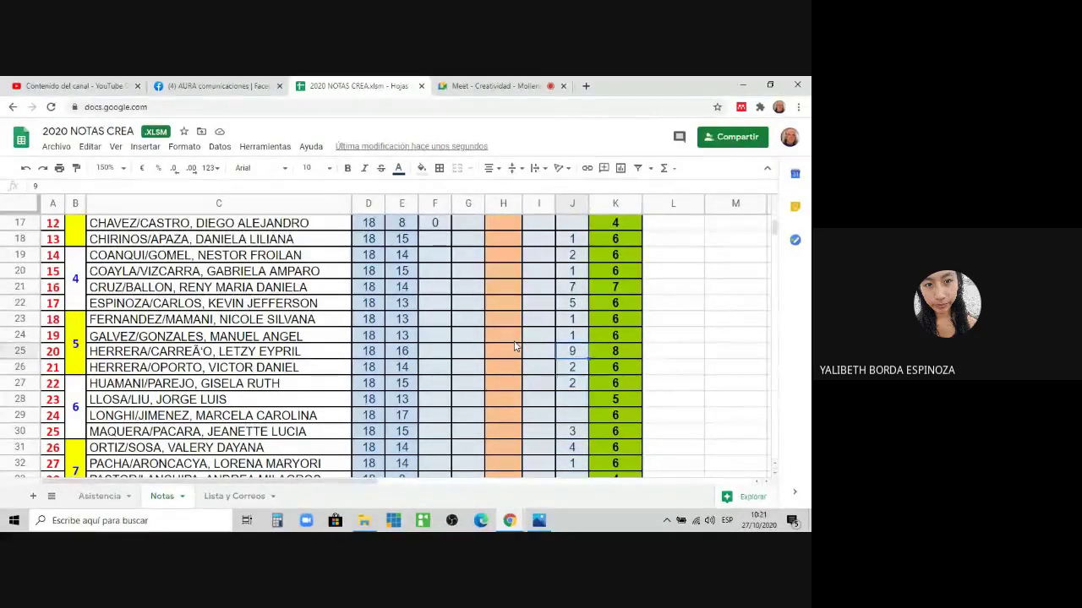
key(Down)
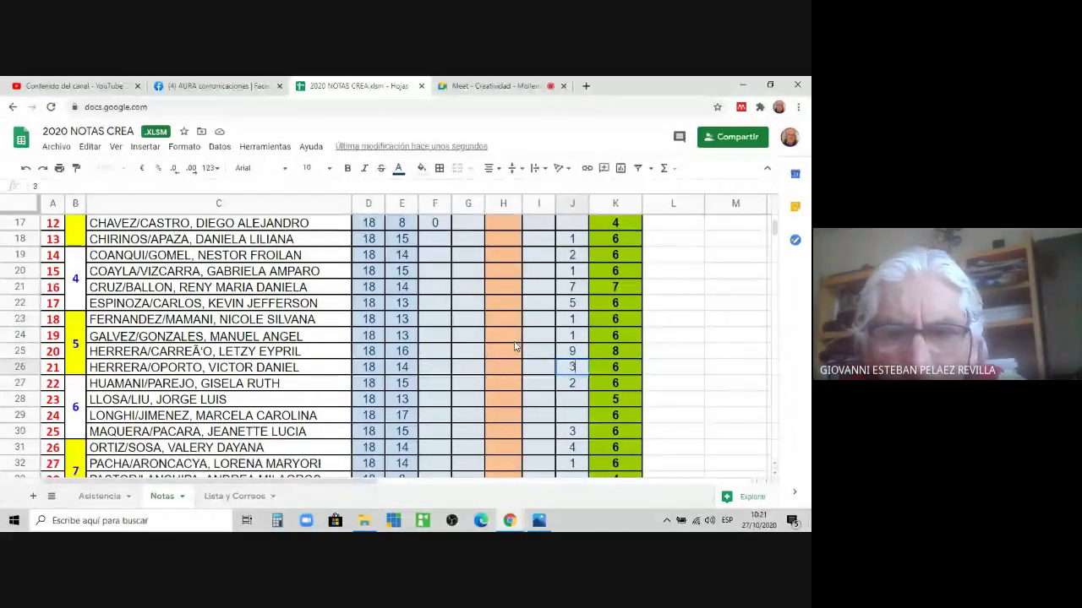
text(3)
key(Return)
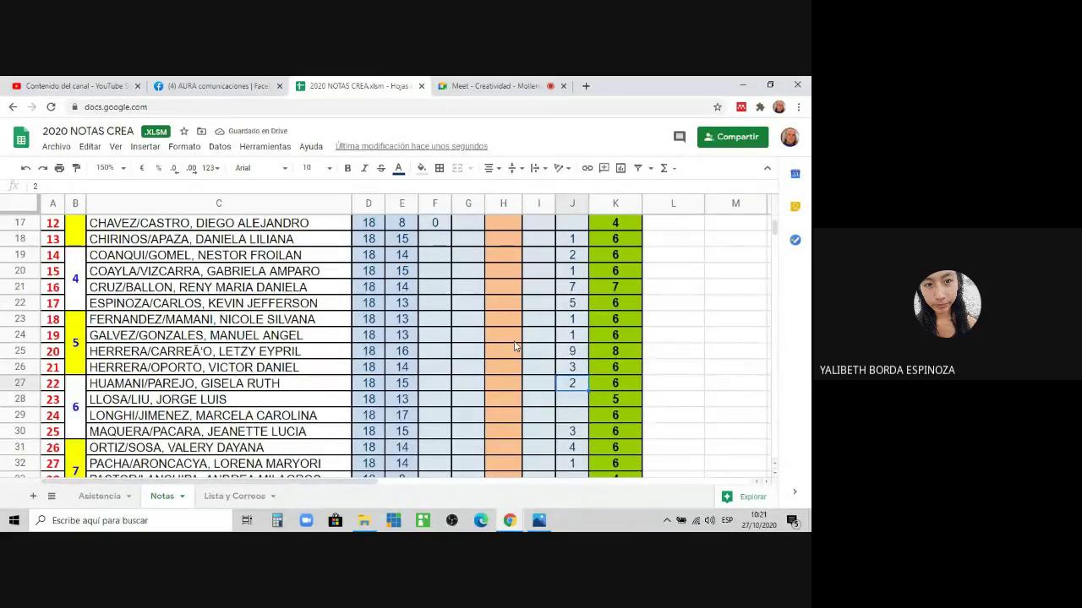
Step: Set the E-3(20) score of the student numbered 17 to 7 in cell J22
key(Up)
key(Up)
key(Up)
key(Up)
key(Up)
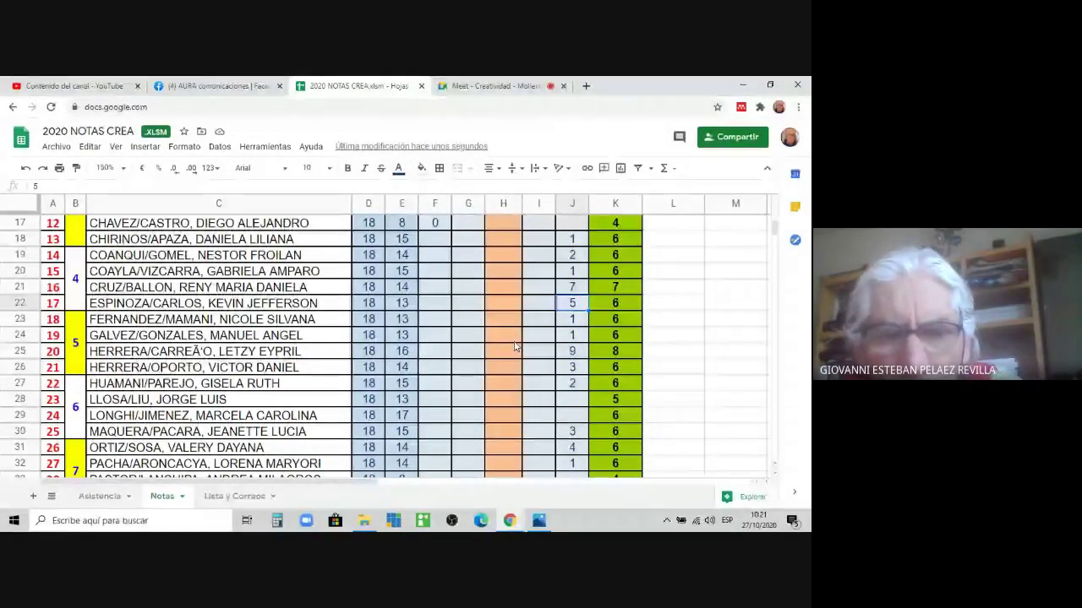
text(7)
key(Return)
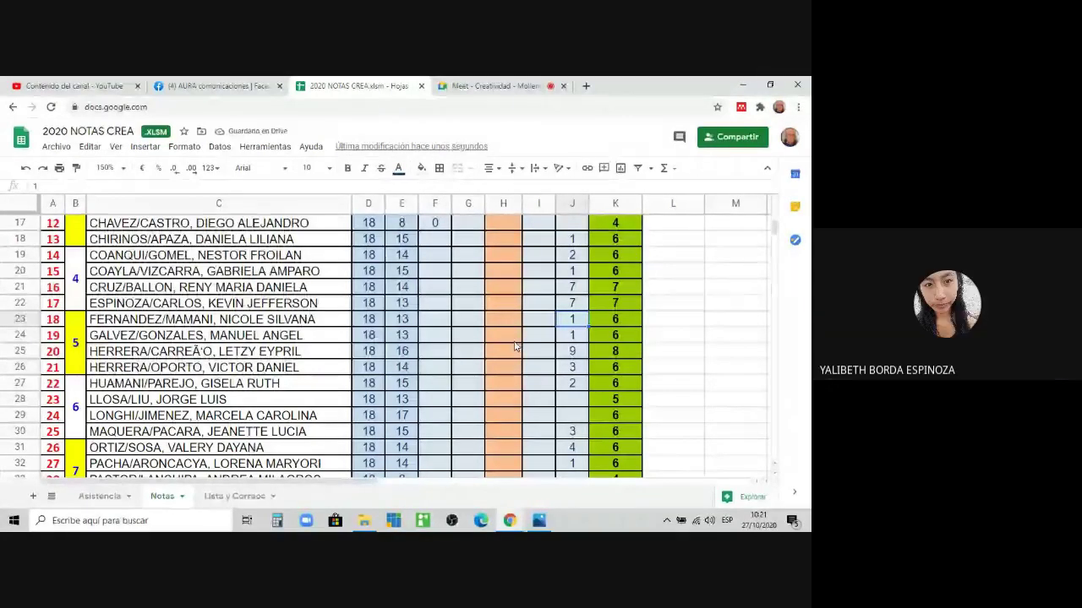
Step: Set the E-3(20) score of the student numbered 34 to 3 in cell J39
key(Down)
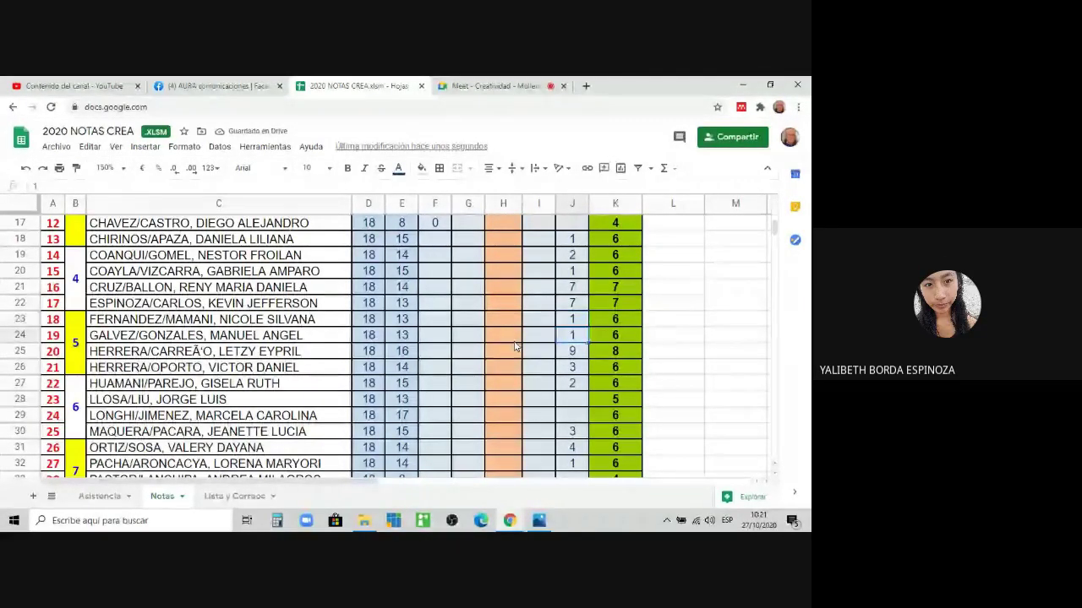
key(Down)
key(Down)
key(Down)
key(Down)
key(Down)
key(Down)
key(Down)
key(Down)
key(Down)
key(Down)
key(Down)
key(Down)
key(Down)
key(Down)
key(Down)
key(Down)
key(Down)
key(Down)
key(Down)
key(Down)
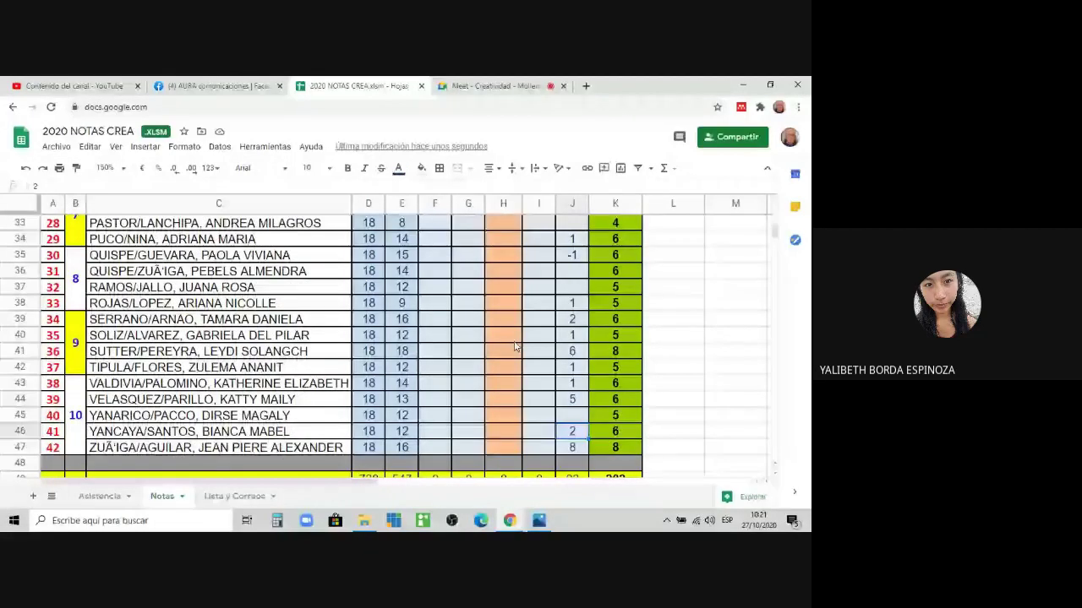
key(Up)
key(Up)
key(Up)
key(Up)
key(Up)
key(Up)
key(Up)
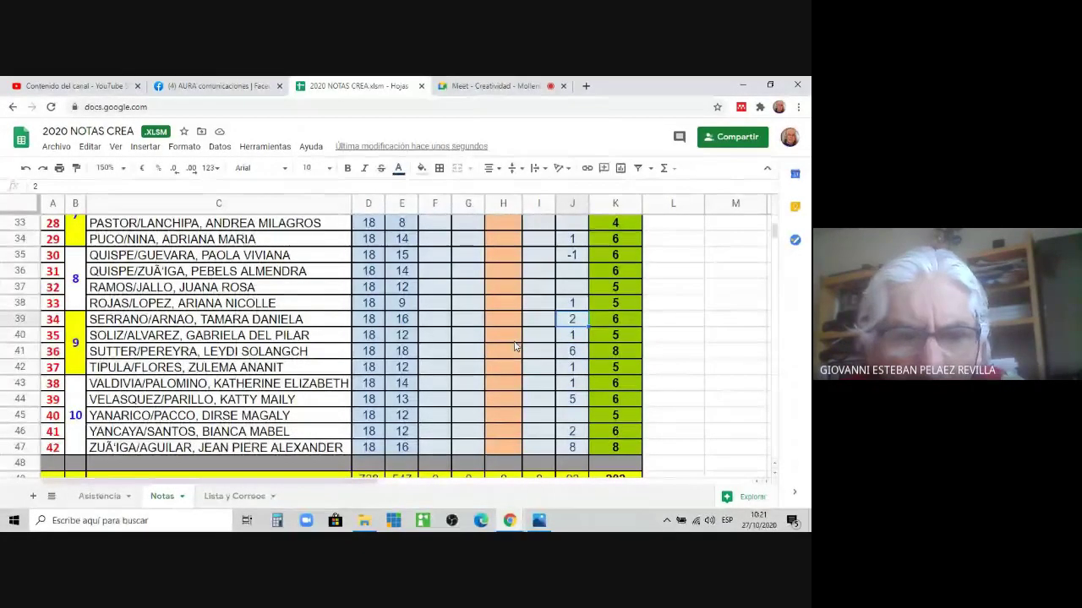
text(3)
key(Return)
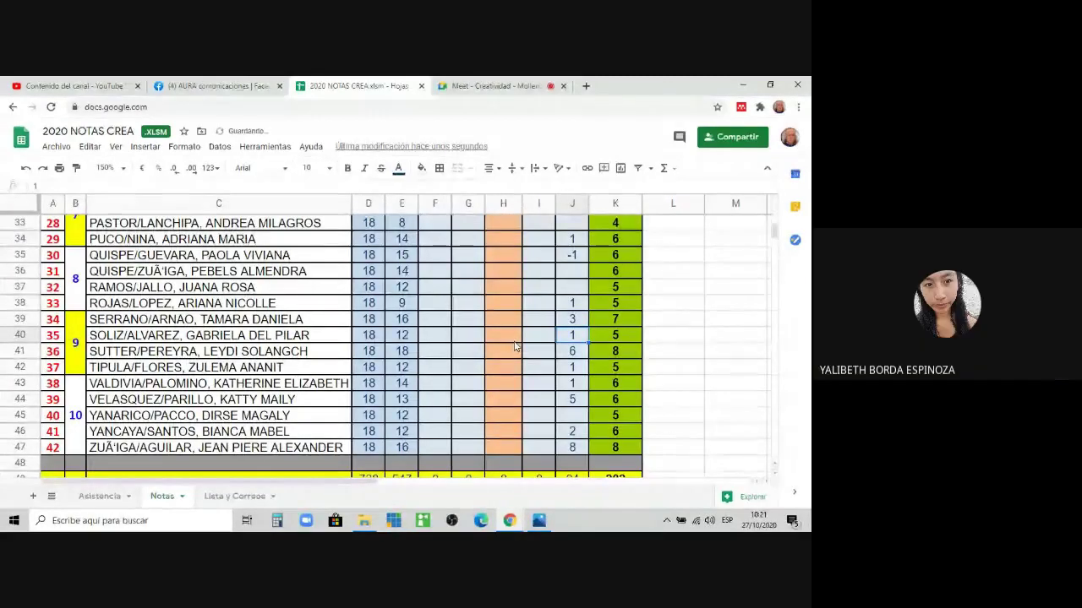
Step: Go through the E-3(20) scores of the students numbered 36 to 42 in column J
key(Down)
key(Down)
key(Down)
key(Down)
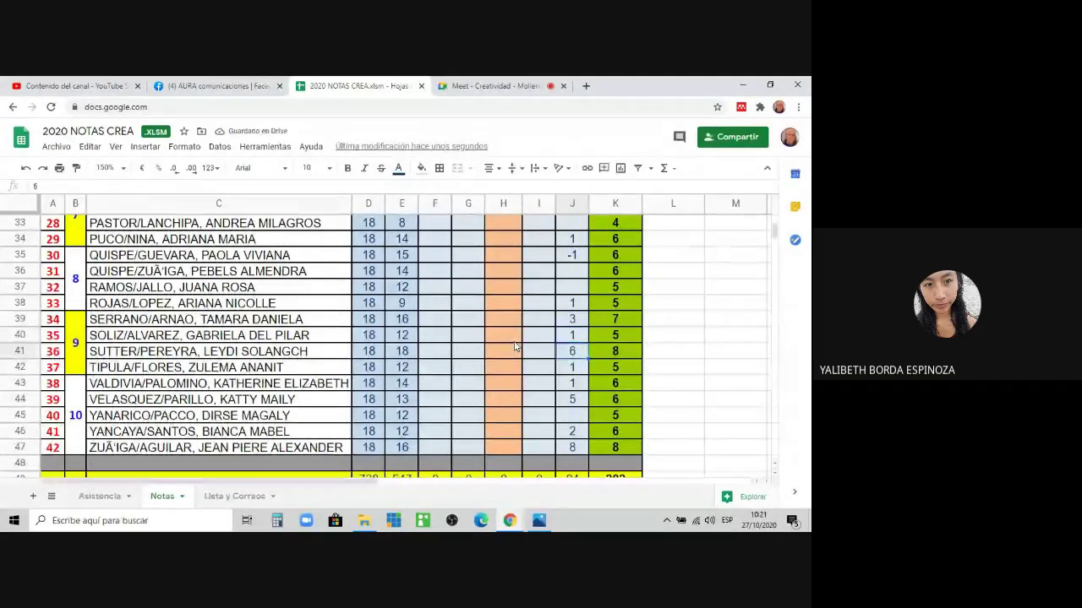
key(Down)
key(Down)
key(Down)
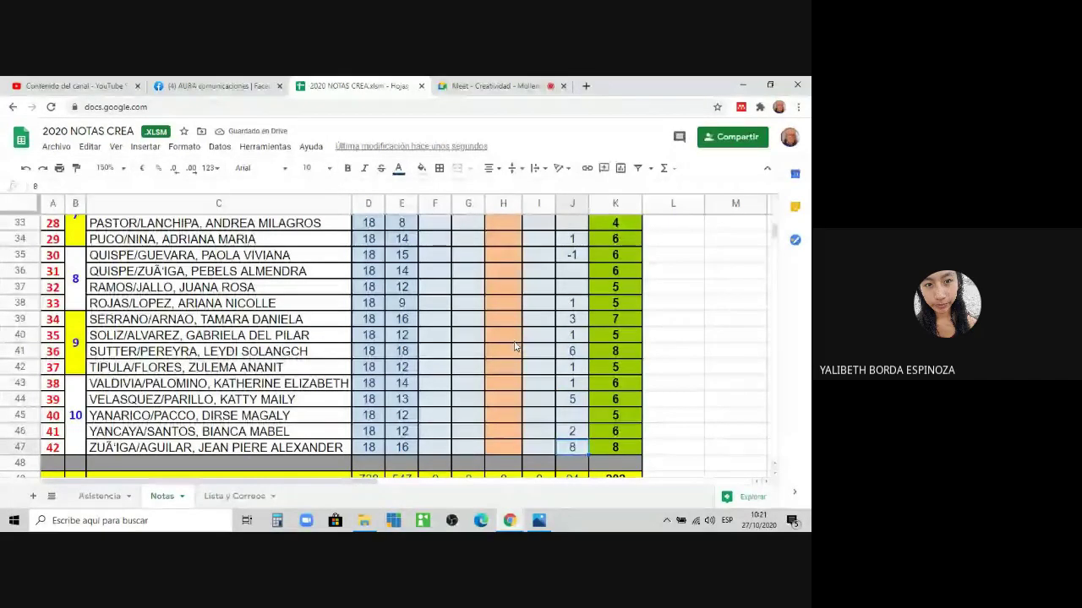
key(Up)
key(Up)
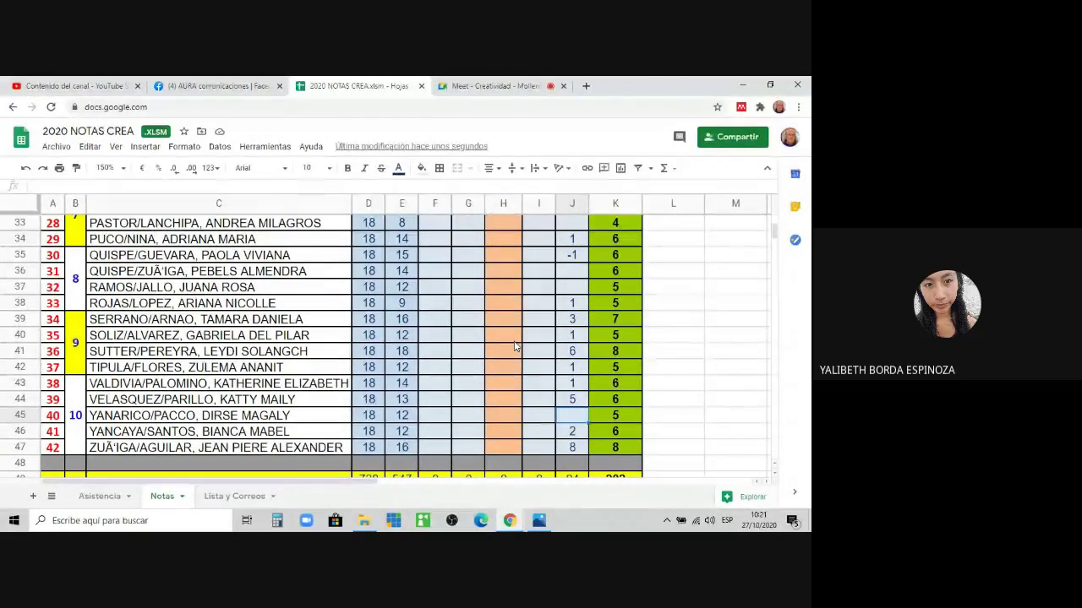
Step: Set the E-3(20) score of the student numbered 16 to 8 in cell J21
key(Up)
key(Up)
key(Up)
key(Up)
key(Up)
key(Up)
key(Up)
key(Up)
key(Up)
key(Up)
key(Up)
key(Up)
key(Up)
key(Up)
key(Up)
key(Up)
key(Up)
key(Up)
key(Up)
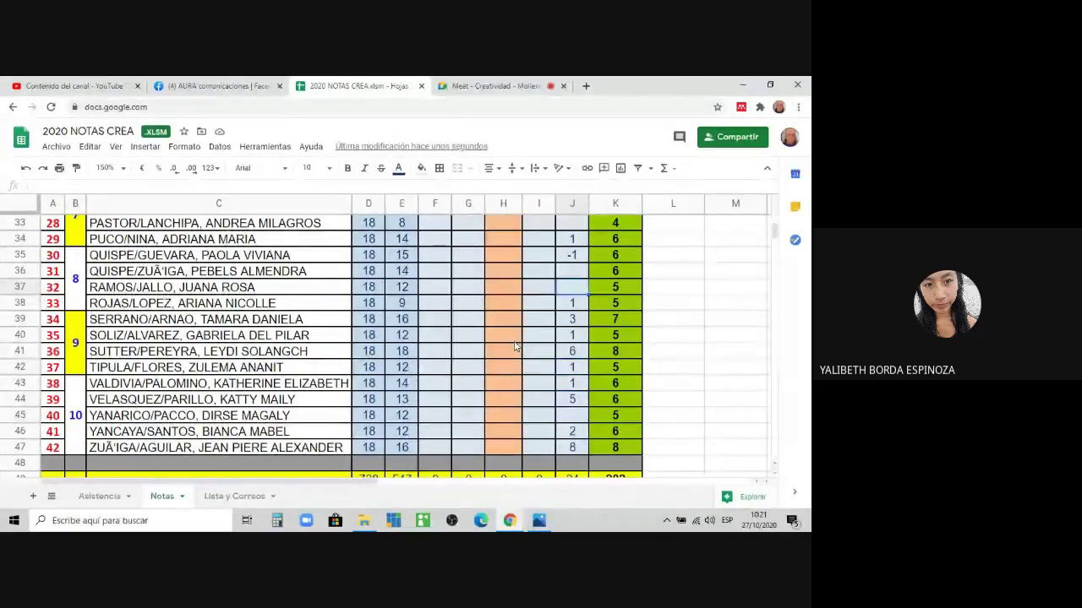
scroll(516, 346, up, 5)
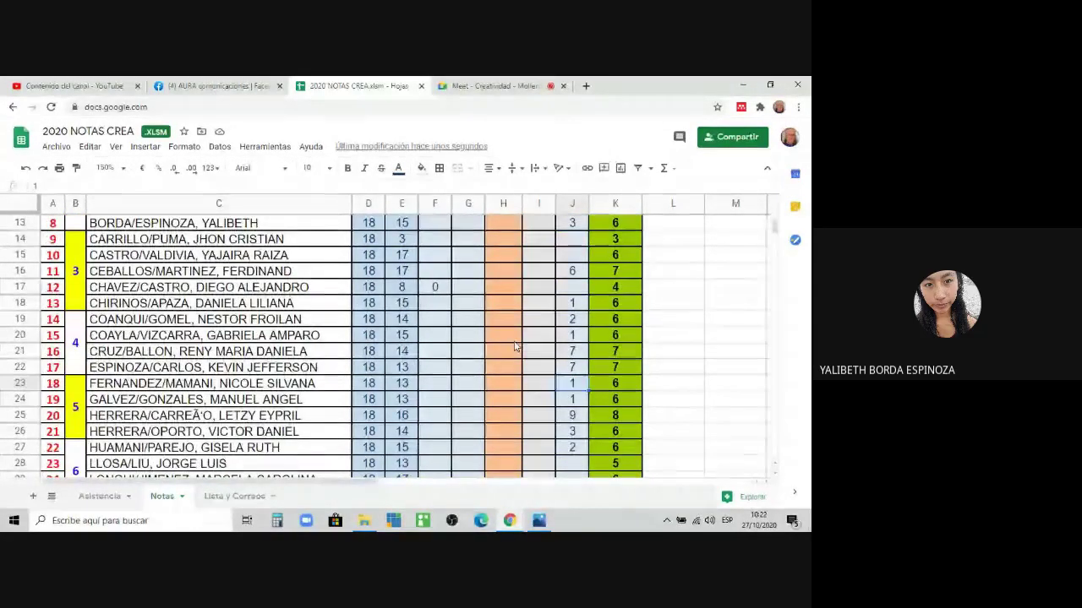
key(Up)
key(Up)
key(Up)
key(Up)
key(Up)
key(Up)
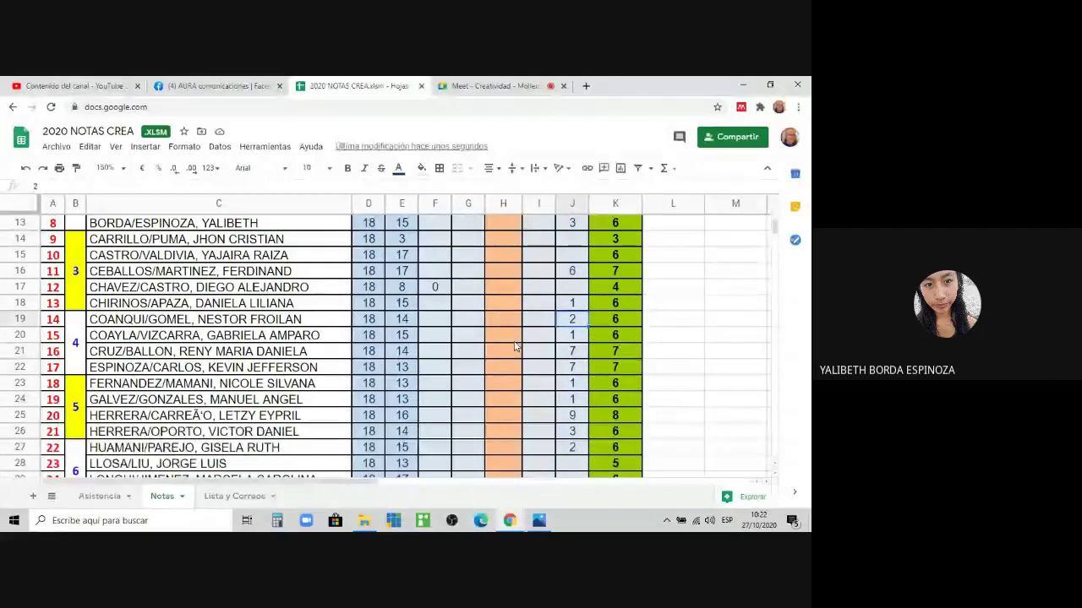
key(Down)
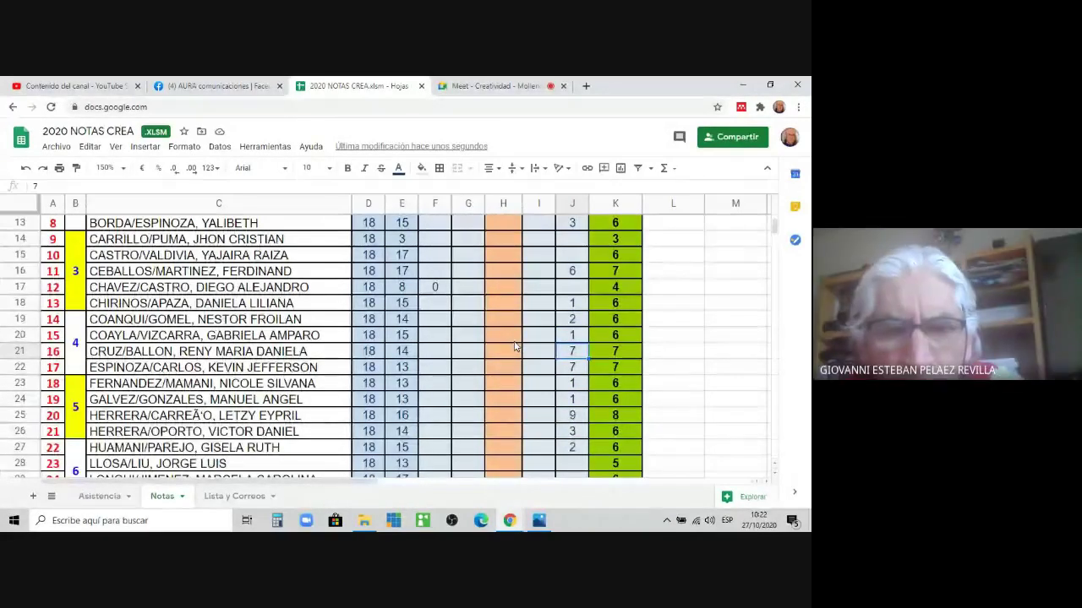
text(8)
key(Return)
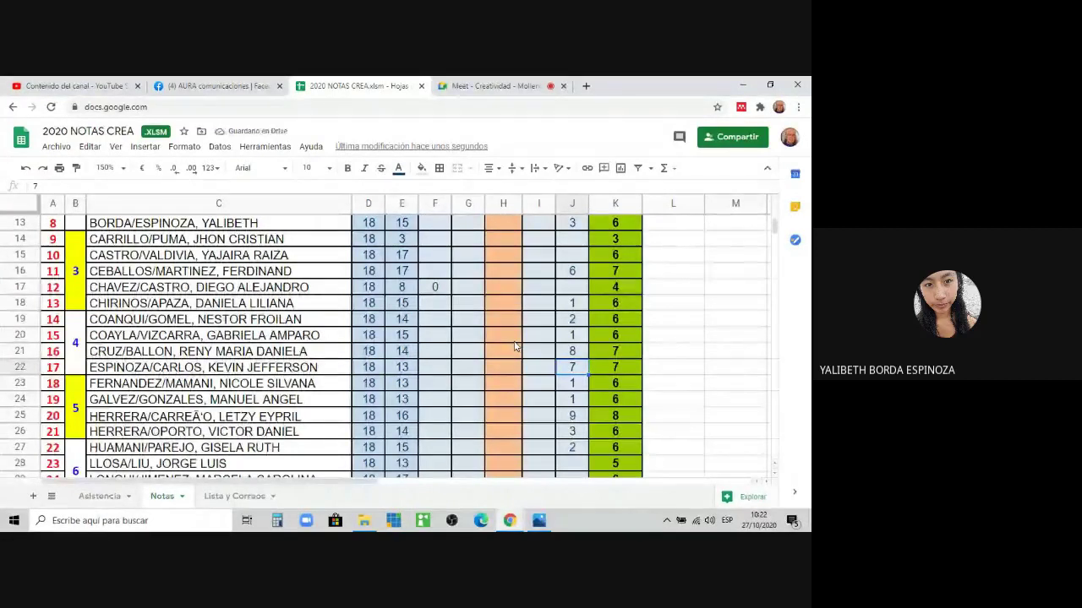
Step: Set the E-3(20) score of the student numbered 18 to 3 in cell J23
key(Down)
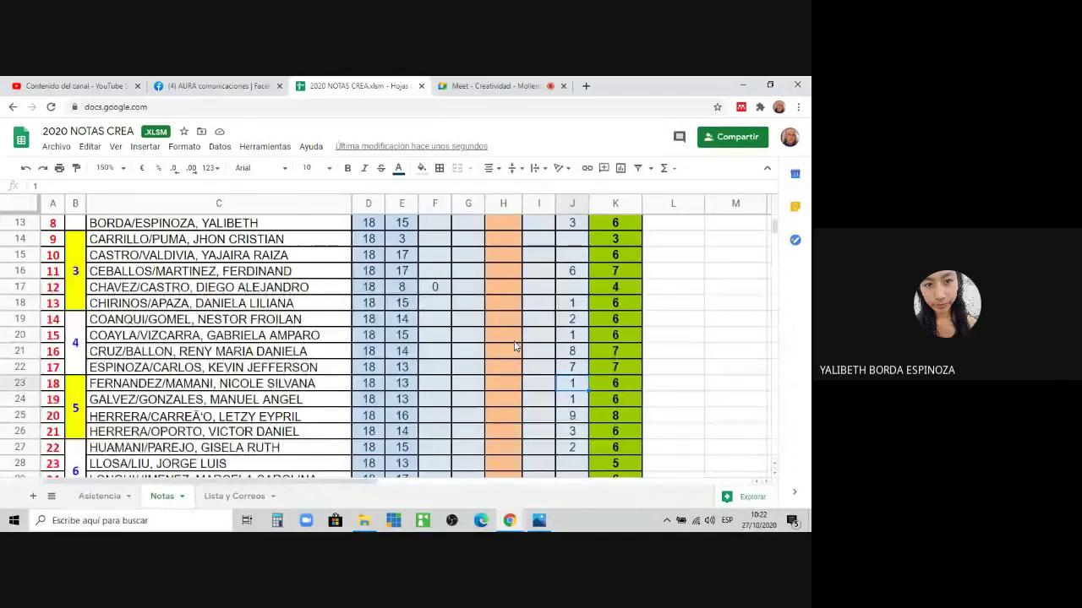
text(3)
key(Return)
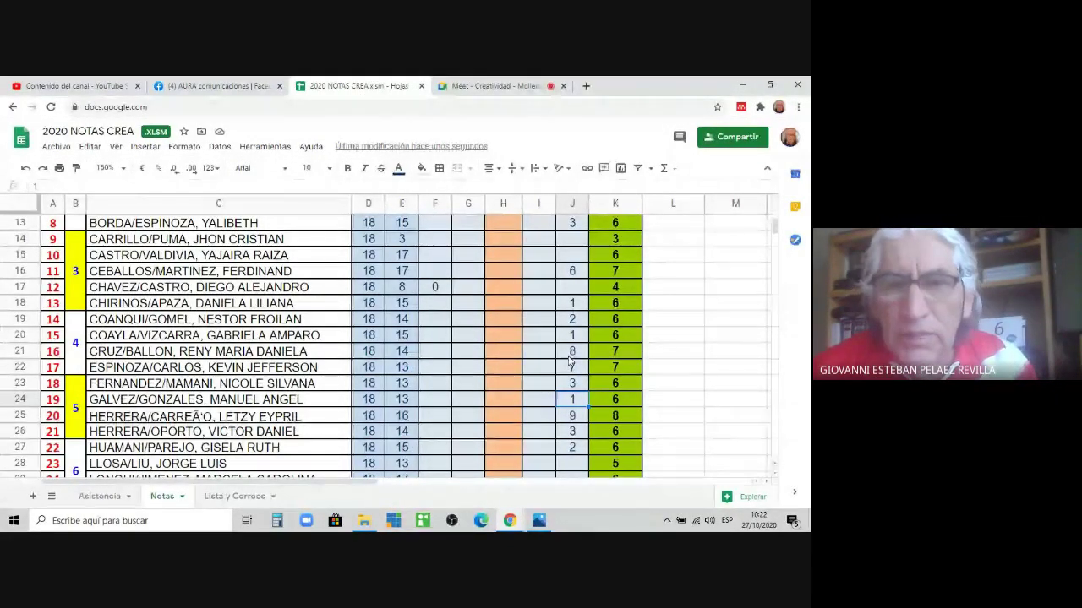
scroll(570, 361, up, 5)
scroll(570, 361, down, 2)
scroll(568, 364, up, 1)
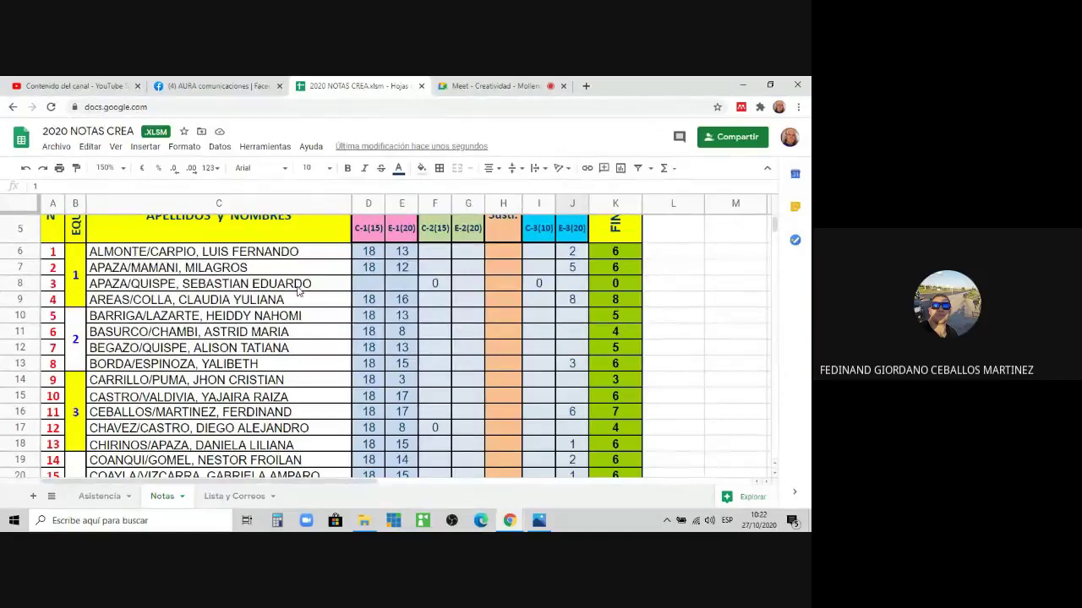
click(573, 414)
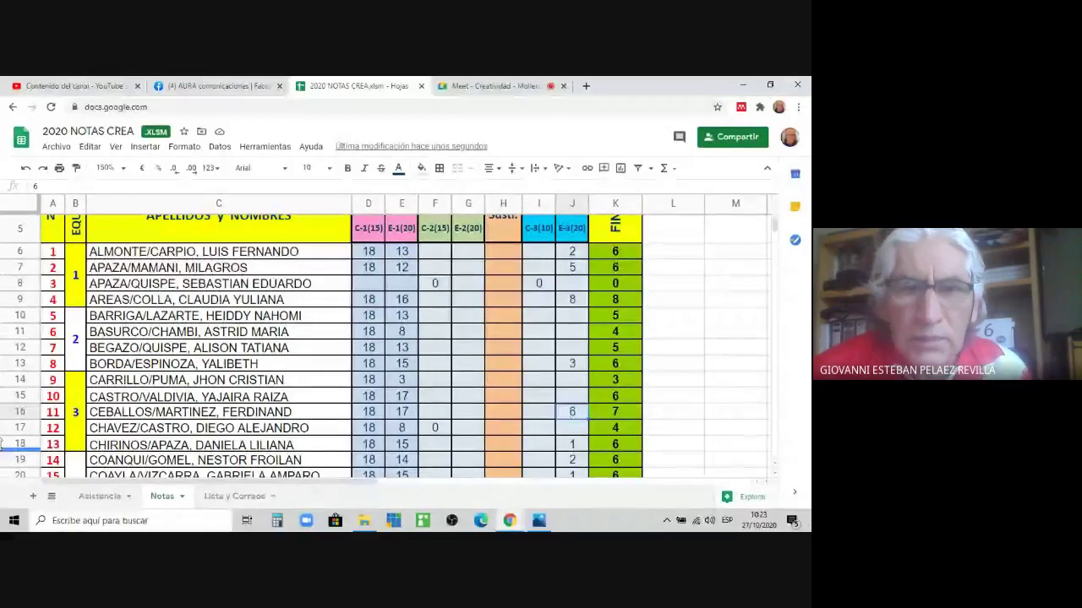
click(50, 412)
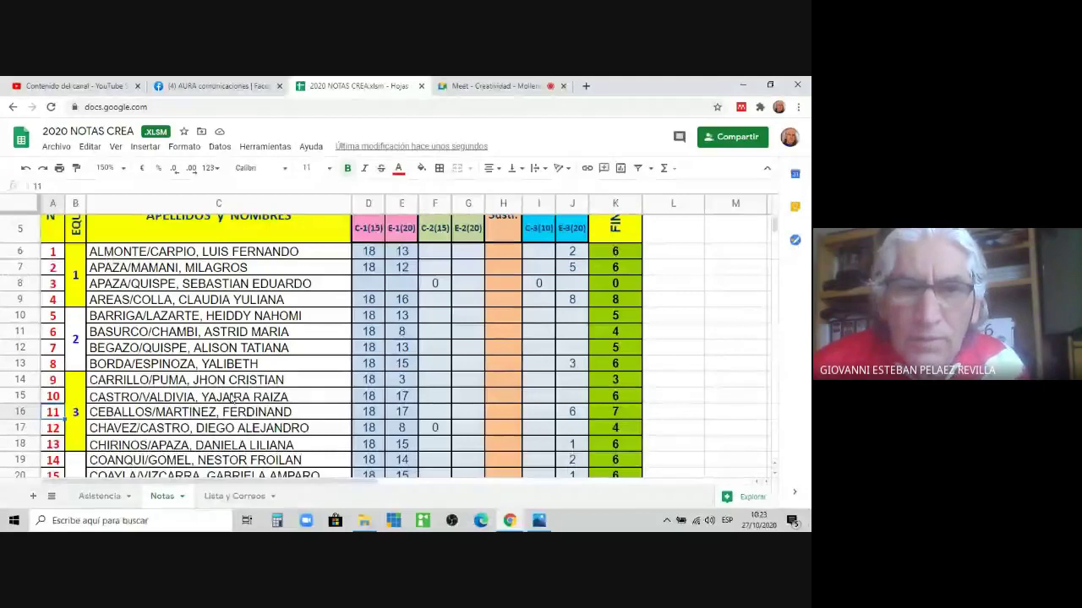
click(58, 252)
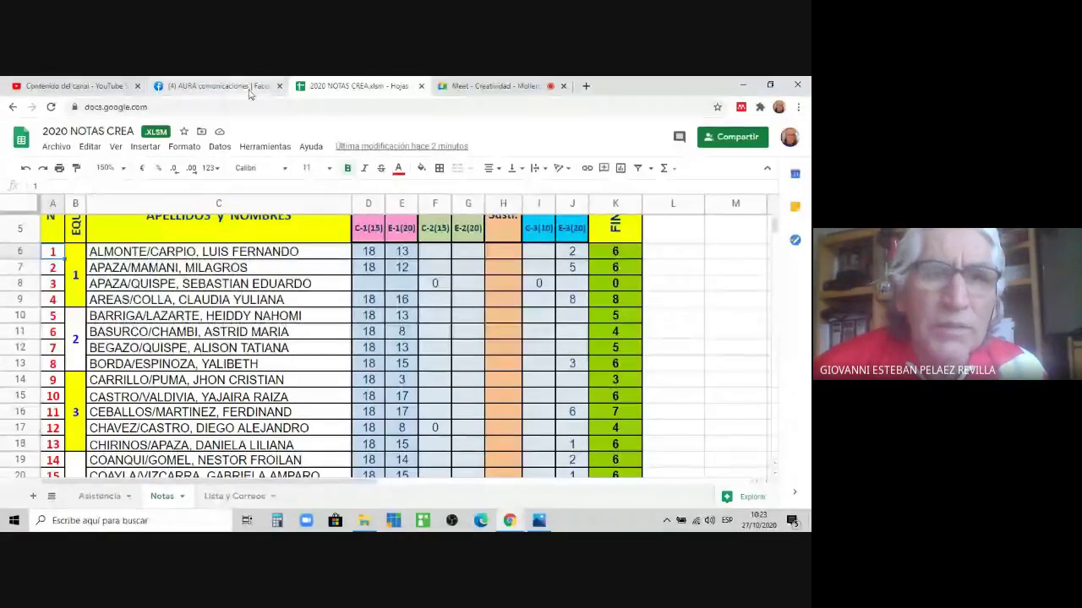
Step: In the Asistencia sheet, mark all 42 students present on October 13 with a 1 in cells H7 to H48
click(100, 497)
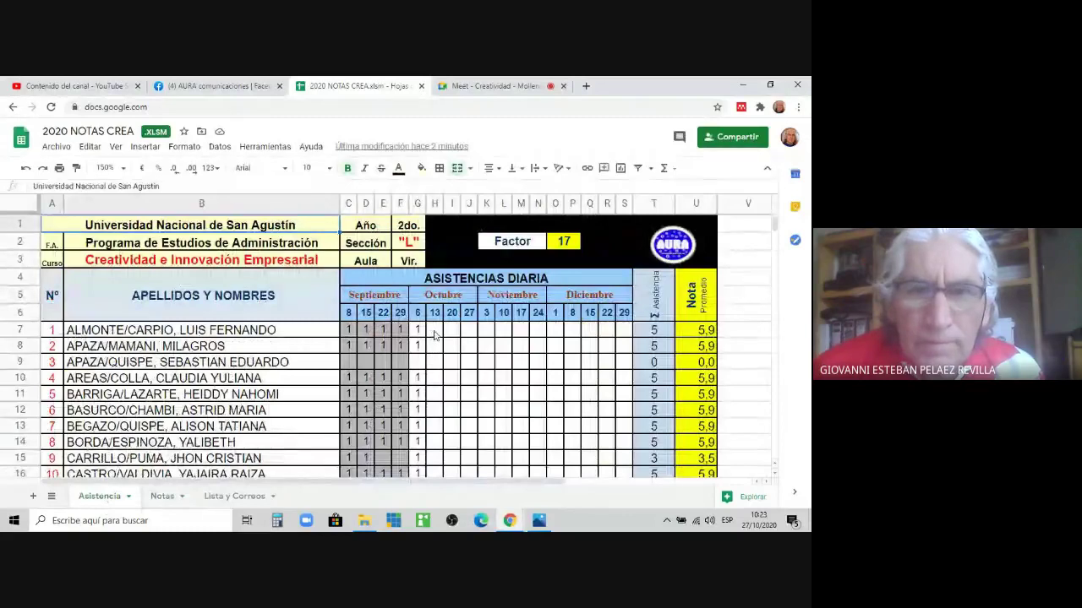
click(432, 335)
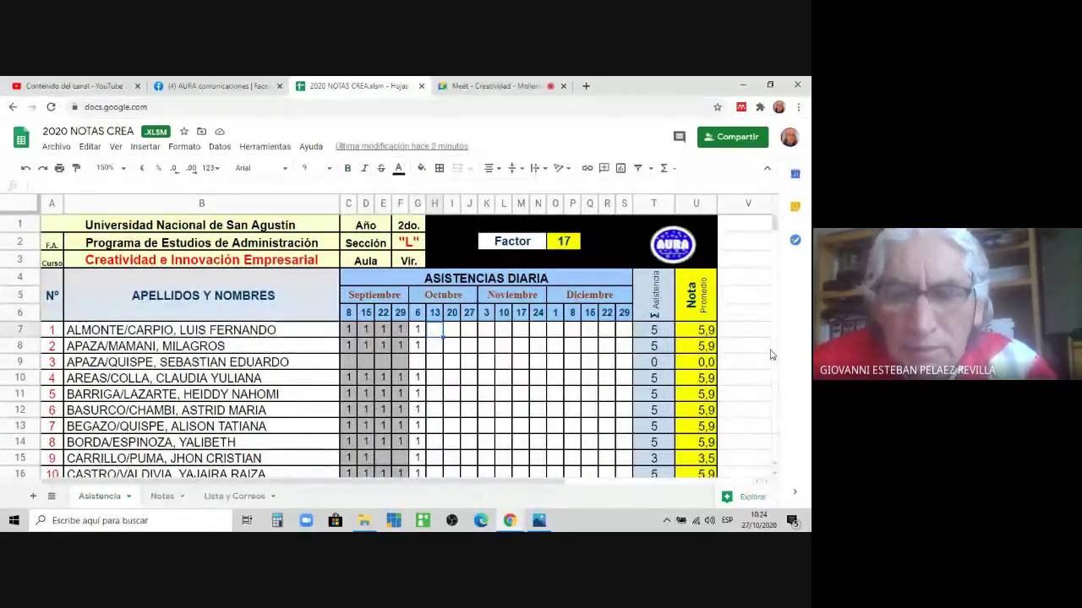
text(1)
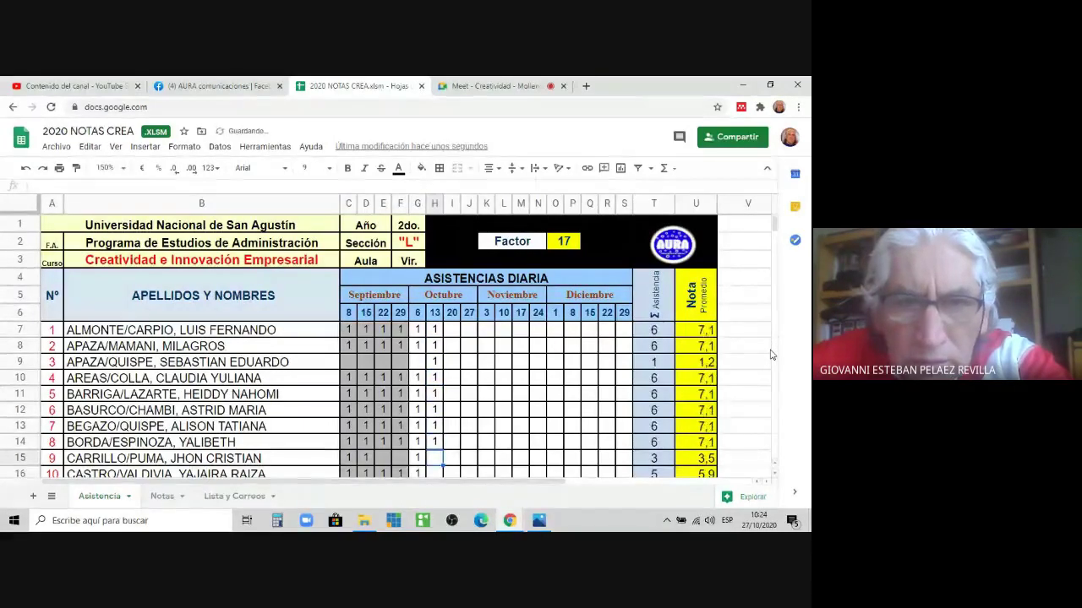
text( 1 1 1 1 1 1 1 1 1 1)
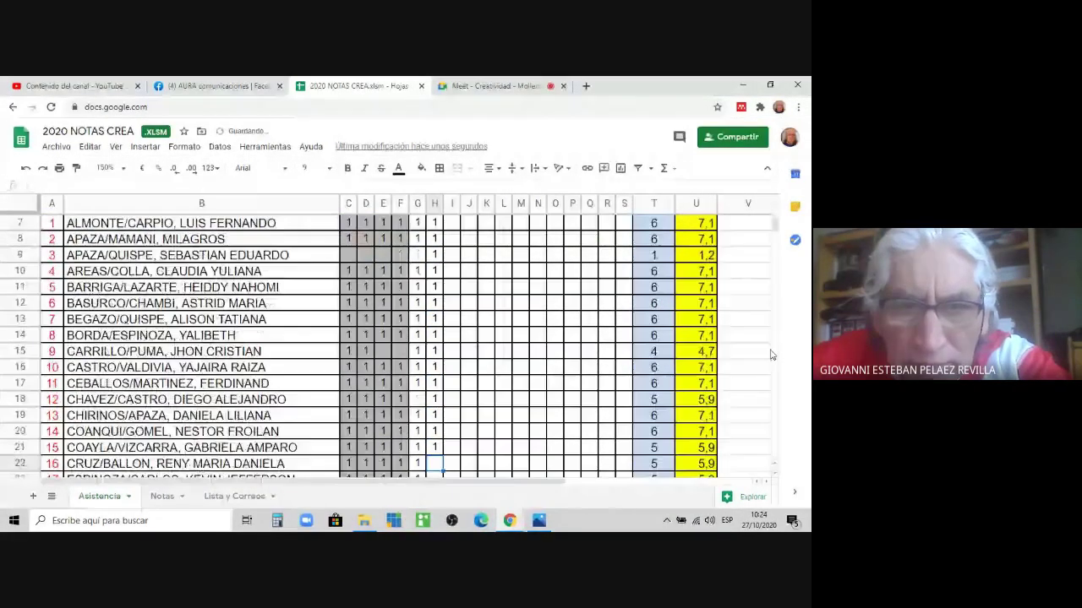
text( 1 1 1 1 1 1 1 1 1)
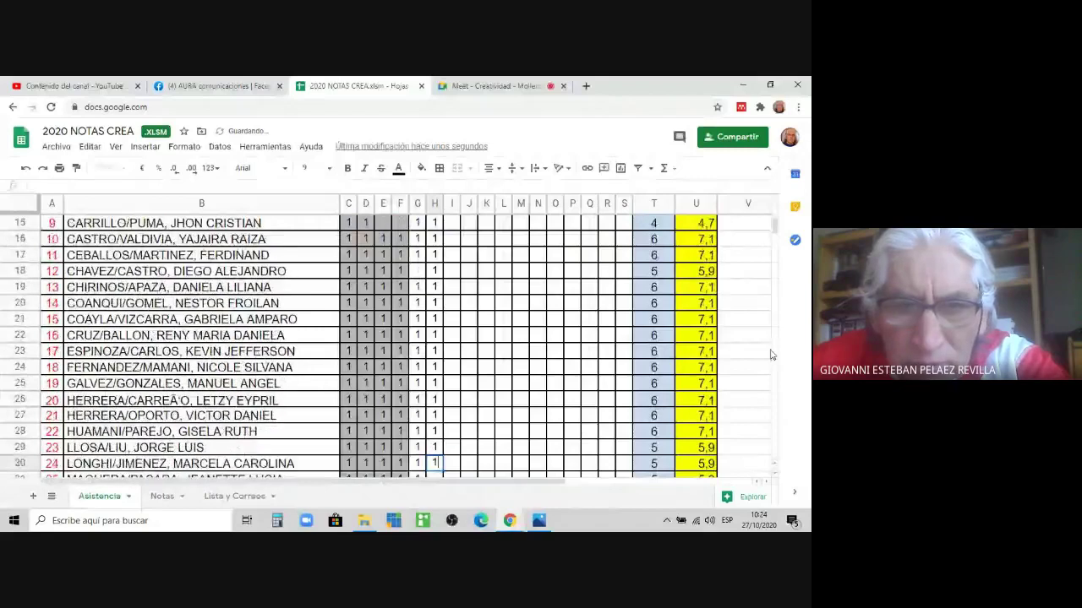
text( 1 1 1 1 1)
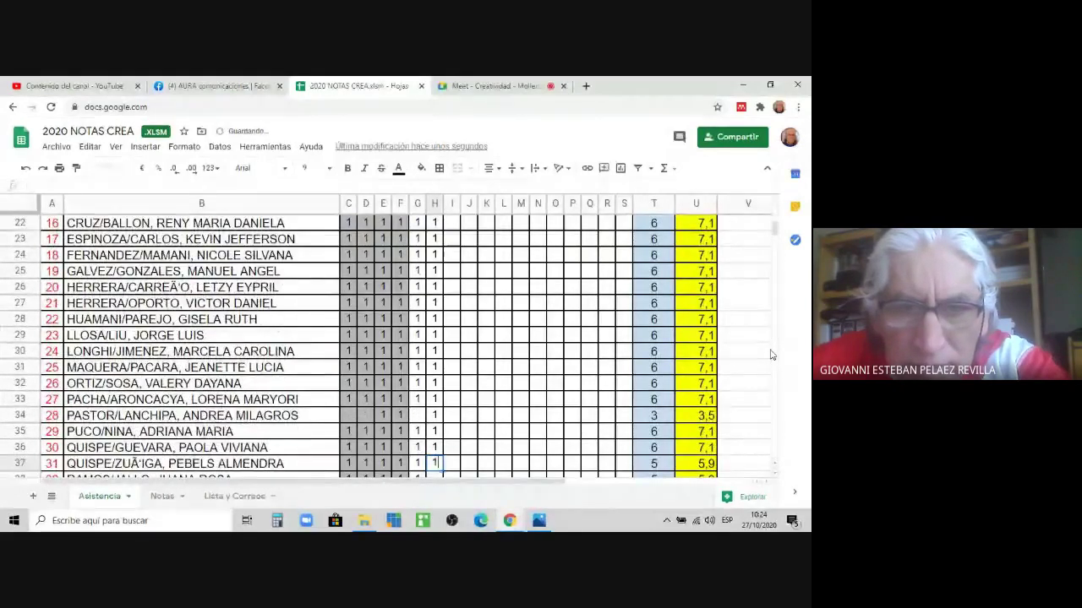
text( 1 1 1 1 1 1 1 1 1 1)
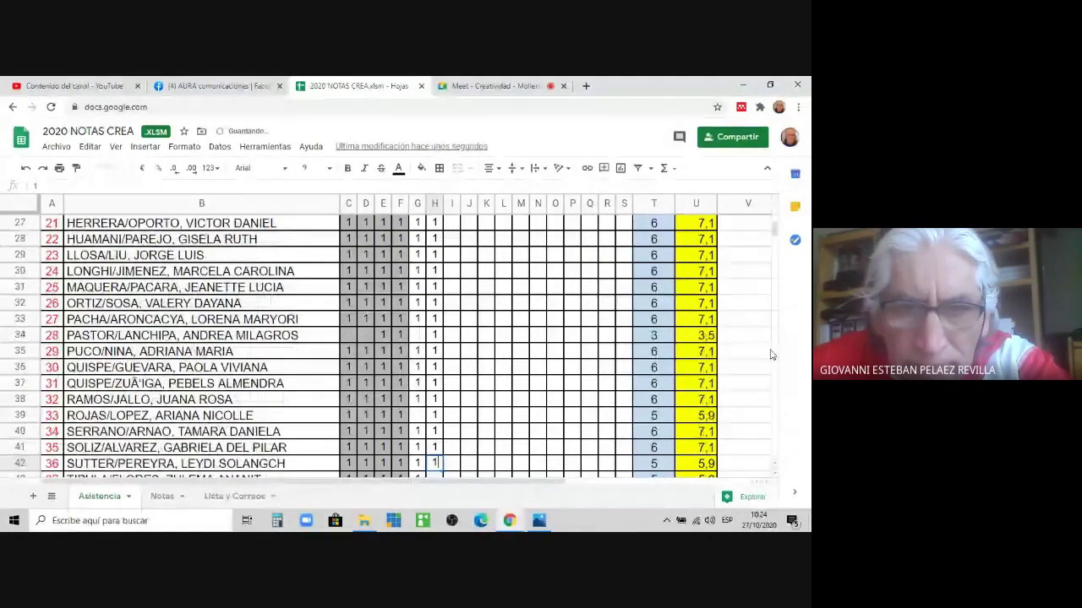
text( 1 1 1)
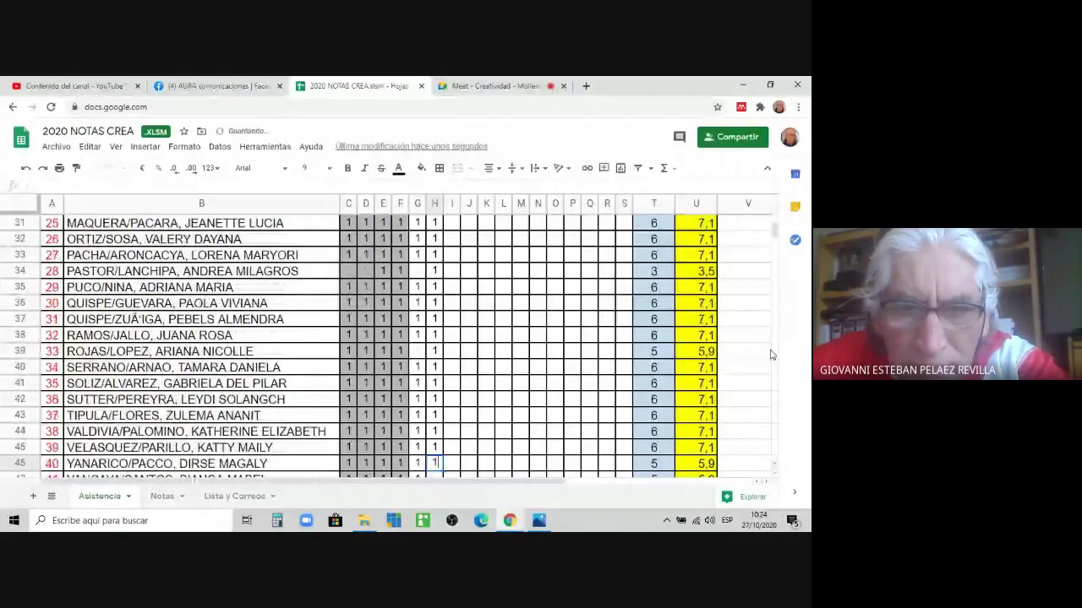
text( 1 1 1 1)
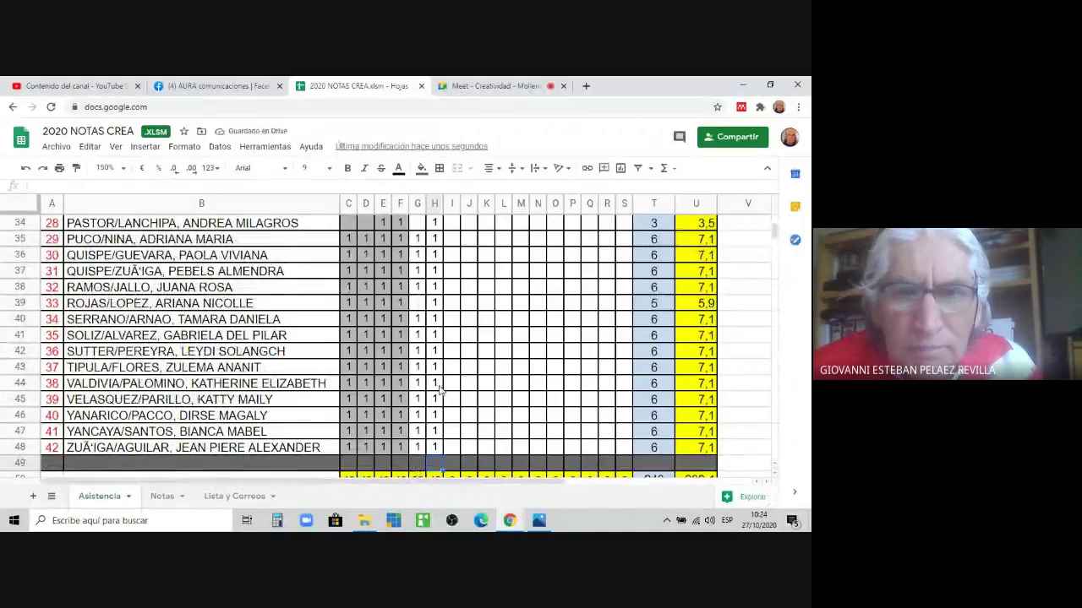
Step: Mark all 42 students present on October 20 with a 1 in cells I7 to I48
scroll(440, 389, up, 3)
scroll(439, 388, up, 6)
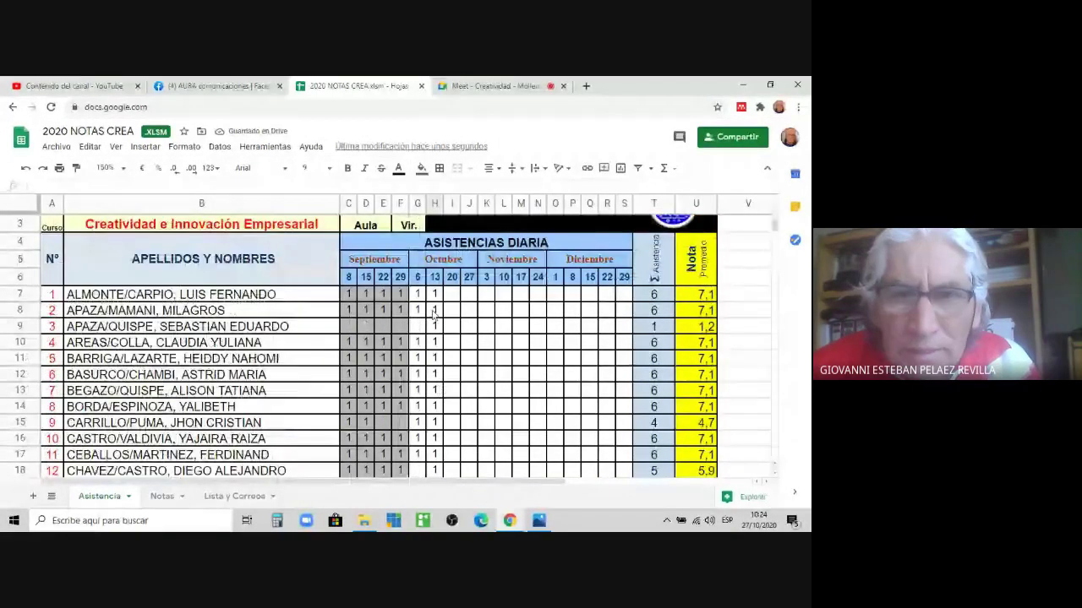
click(452, 294)
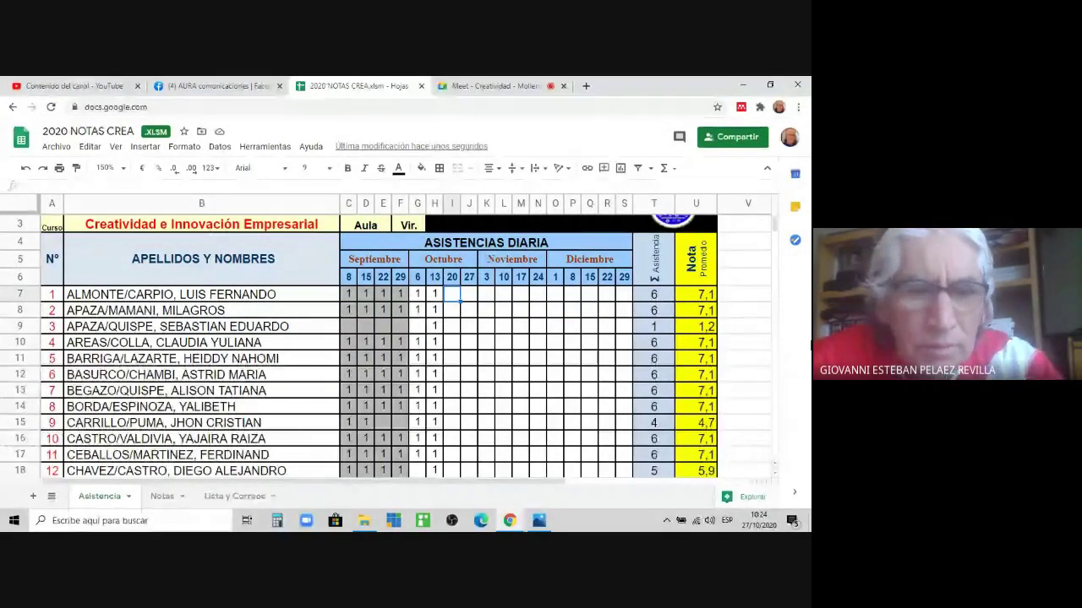
text(1)
key(Return)
text(1)
key(Return)
text(1)
key(Return)
text(1)
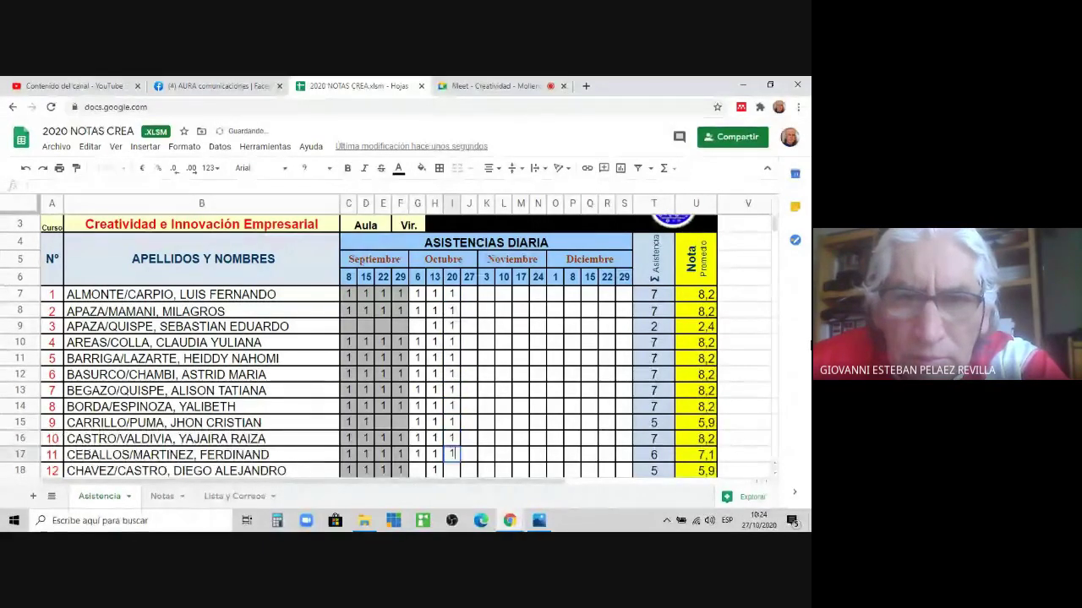
text( 1 1 1 1 1 1 1 1)
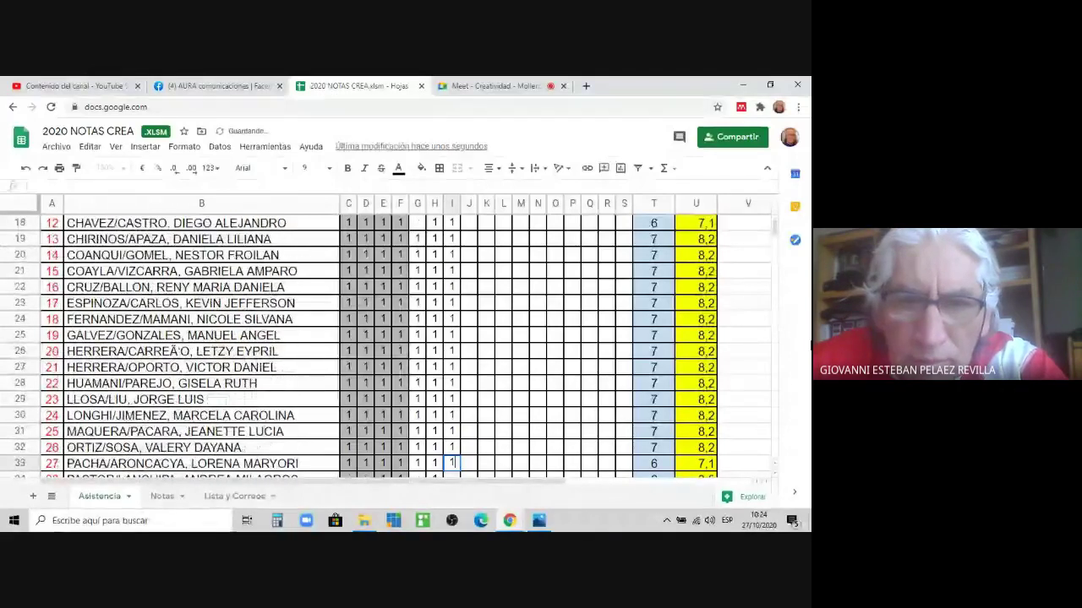
text( 1 1 1 1 1 1 1 1 1 1 1 1 1 1 1 1 1 1 1 1 1 1 1 1 1 1)
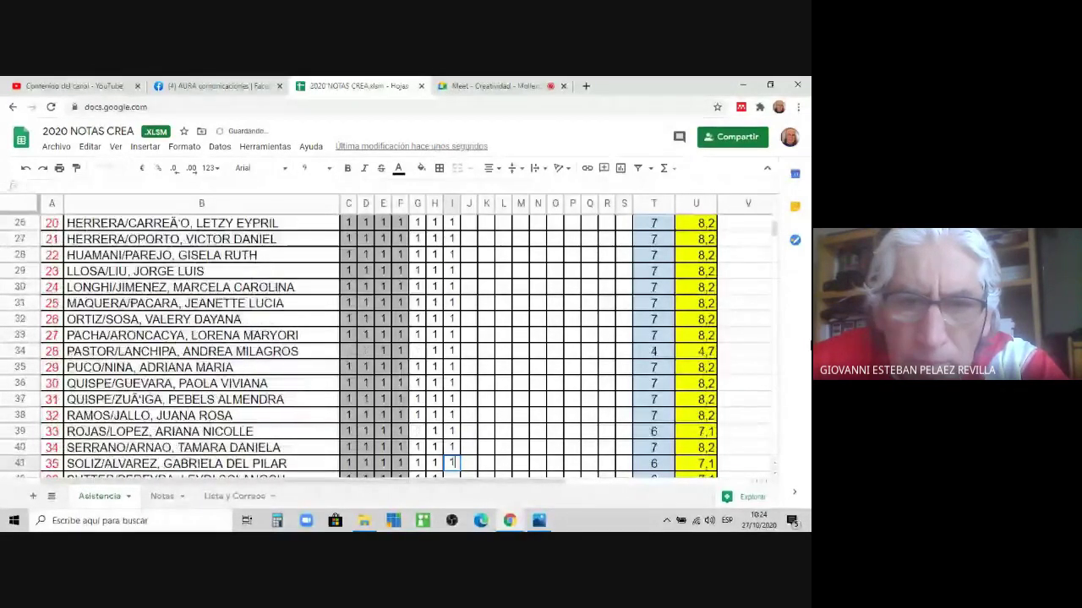
text( 1 1 1 1 1)
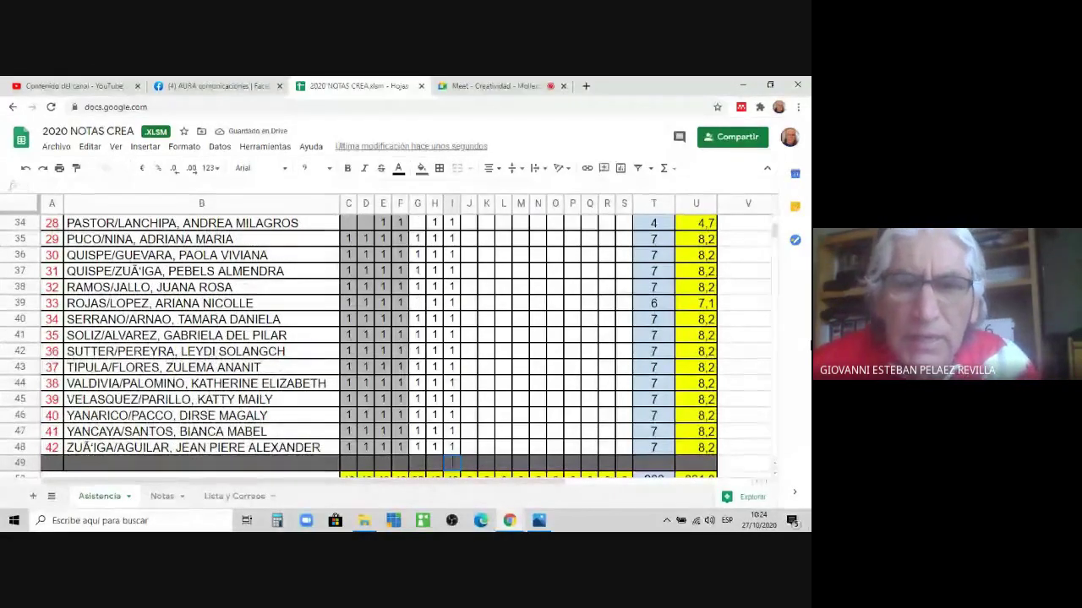
Step: Clear the October 13 and 20 attendance marks of the student numbered 3 in cells H9 and I9
click(470, 368)
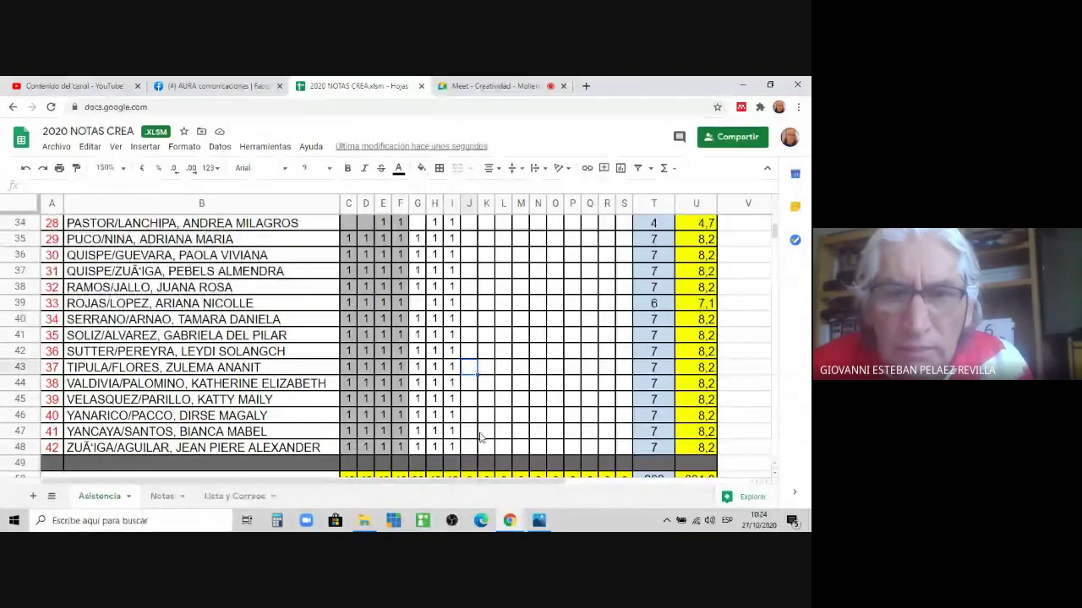
scroll(465, 452, up, 6)
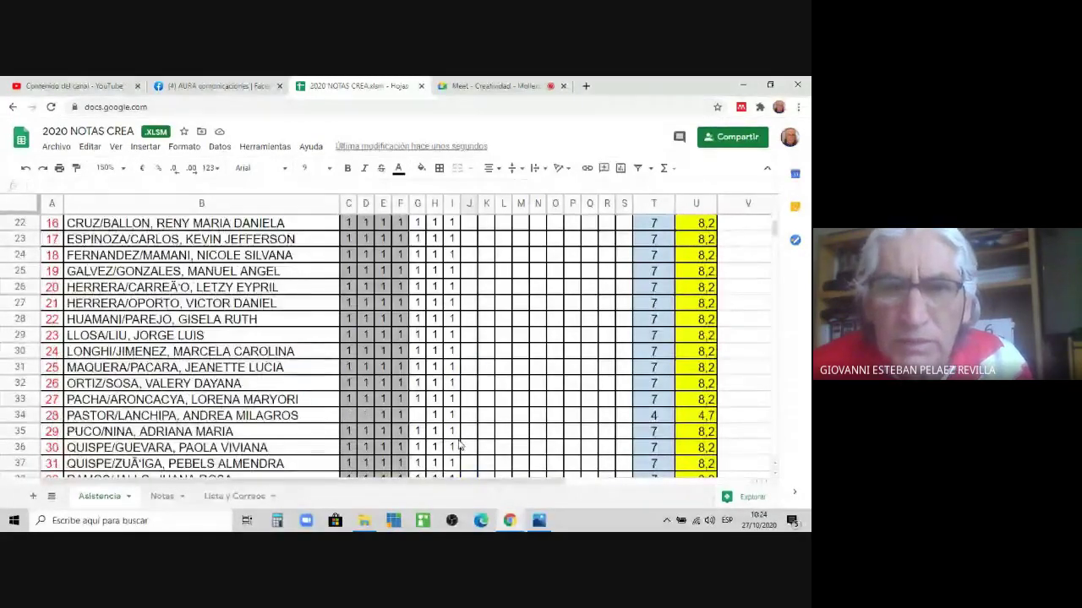
scroll(457, 439, up, 4)
scroll(437, 387, down, 1)
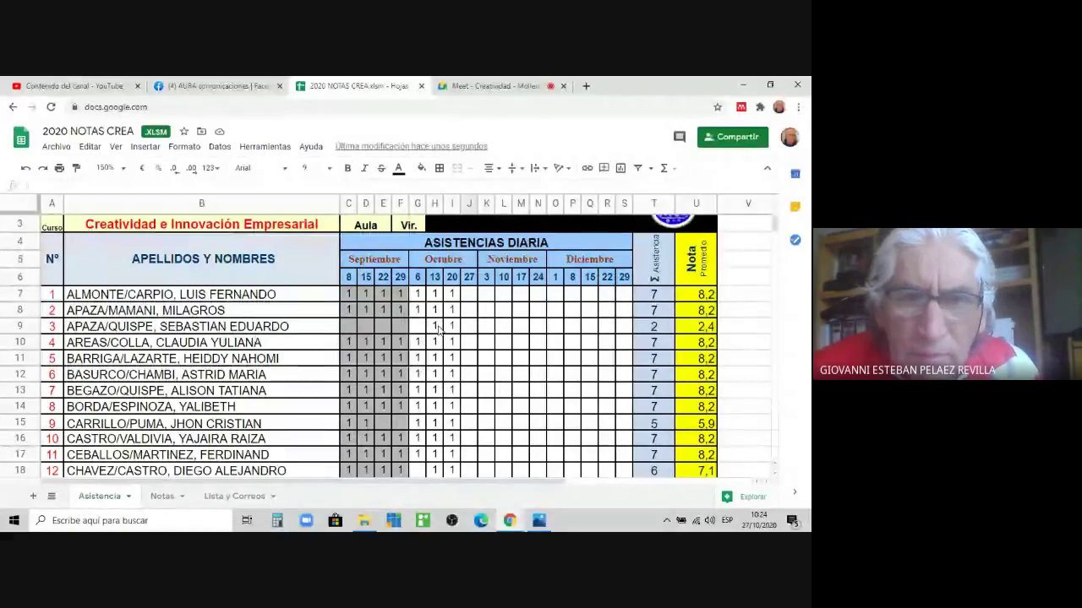
drag(439, 330, 452, 332)
key(Delete)
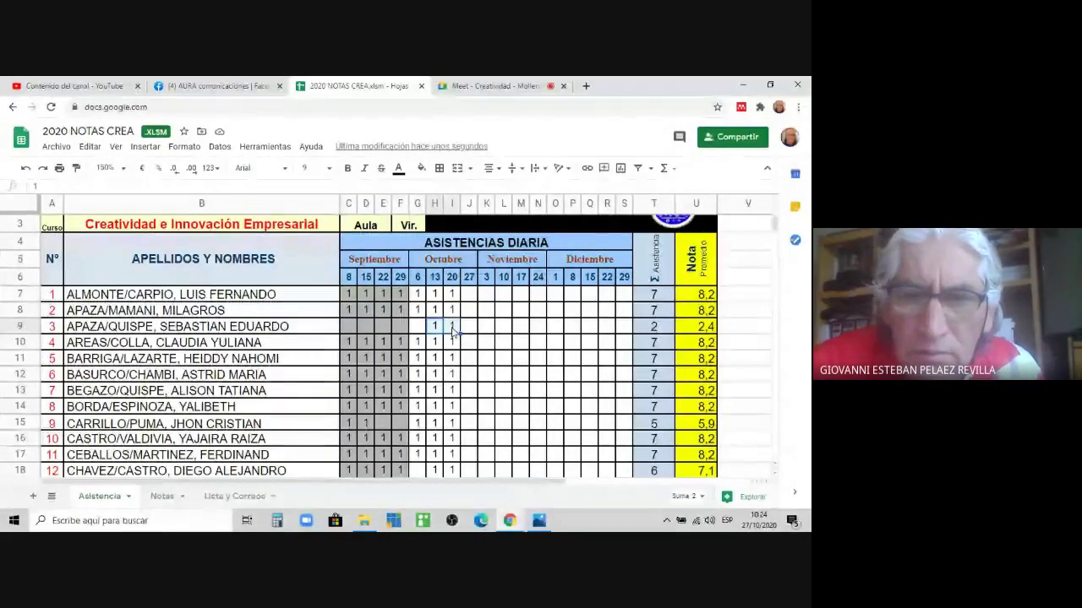
Step: Review the attendance marks from the first student down to the totals row, briefly checking the Google Meet call
scroll(454, 381, down, 1)
scroll(453, 382, down, 1)
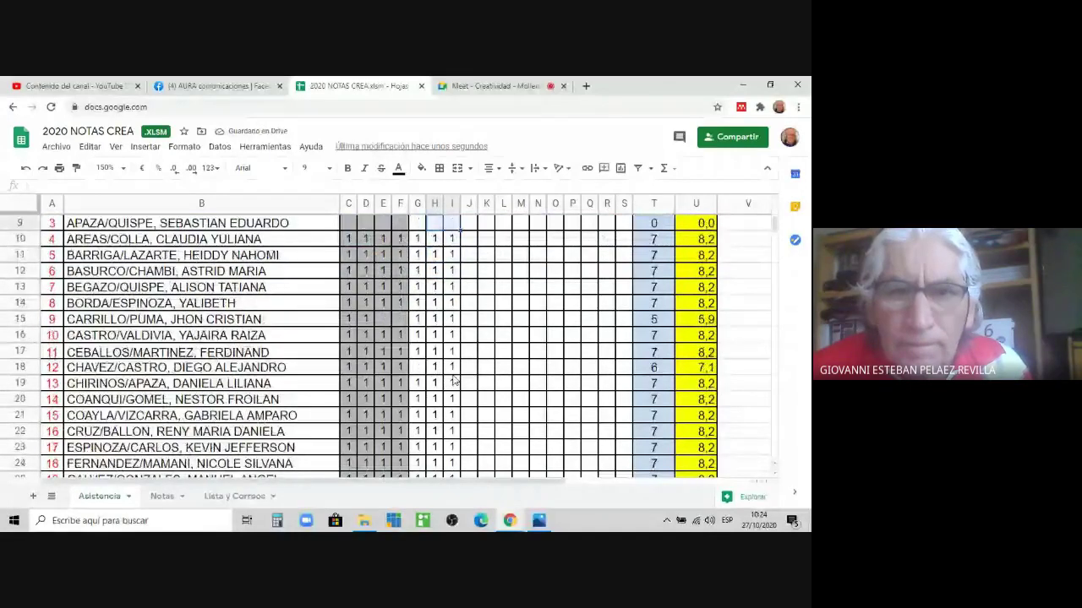
scroll(454, 382, down, 3)
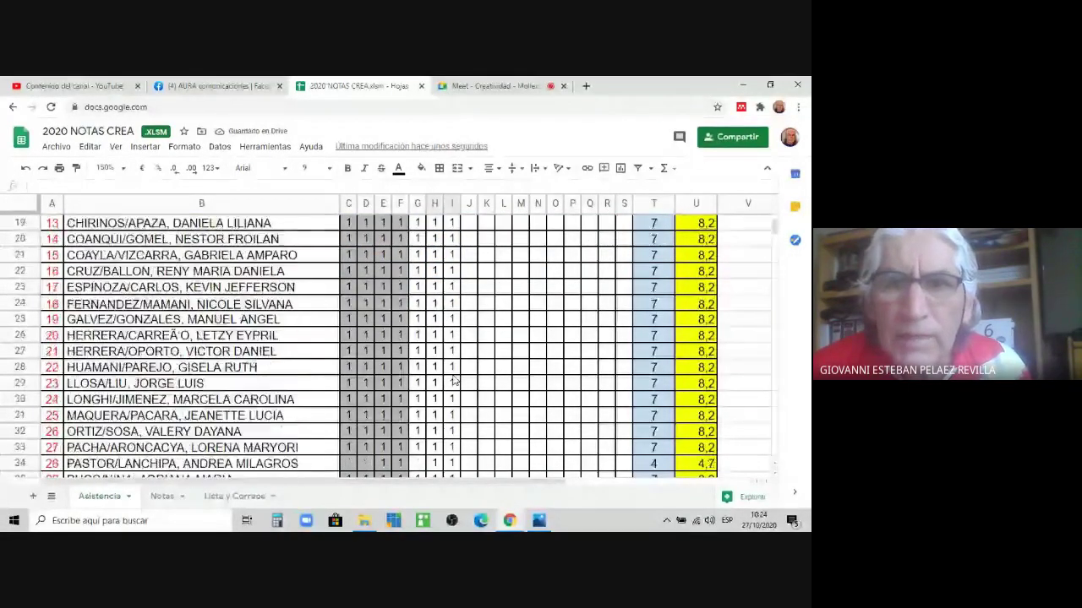
click(479, 86)
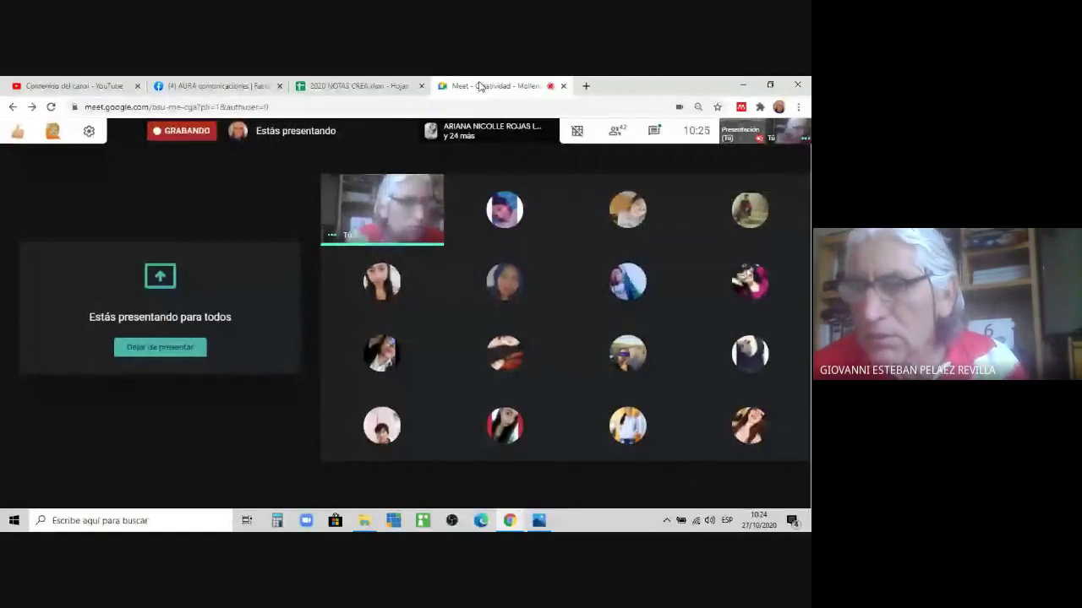
click(358, 91)
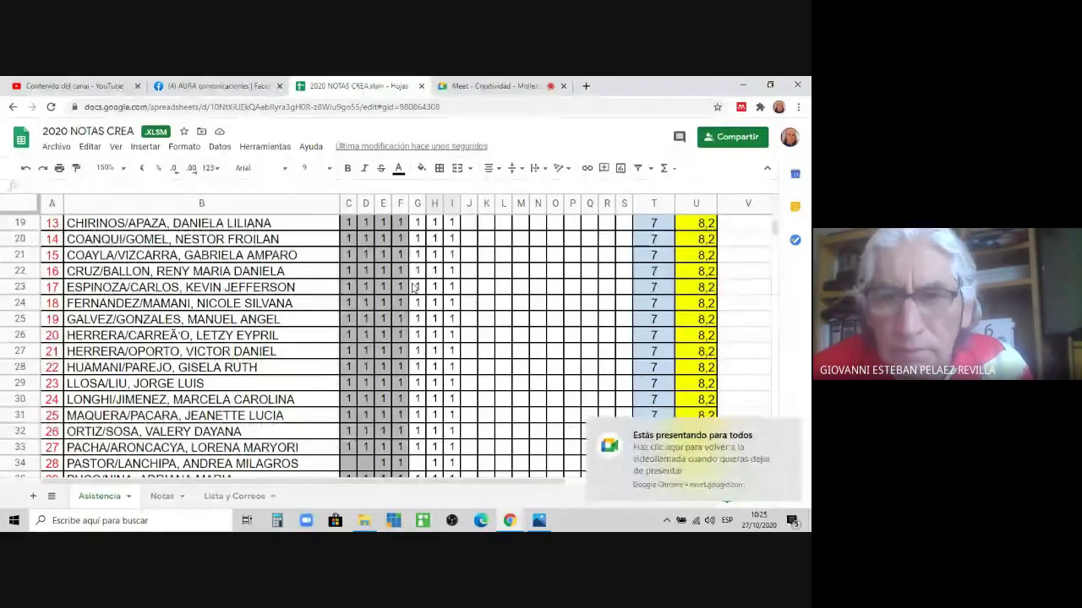
scroll(412, 292, down, 5)
scroll(407, 298, down, 3)
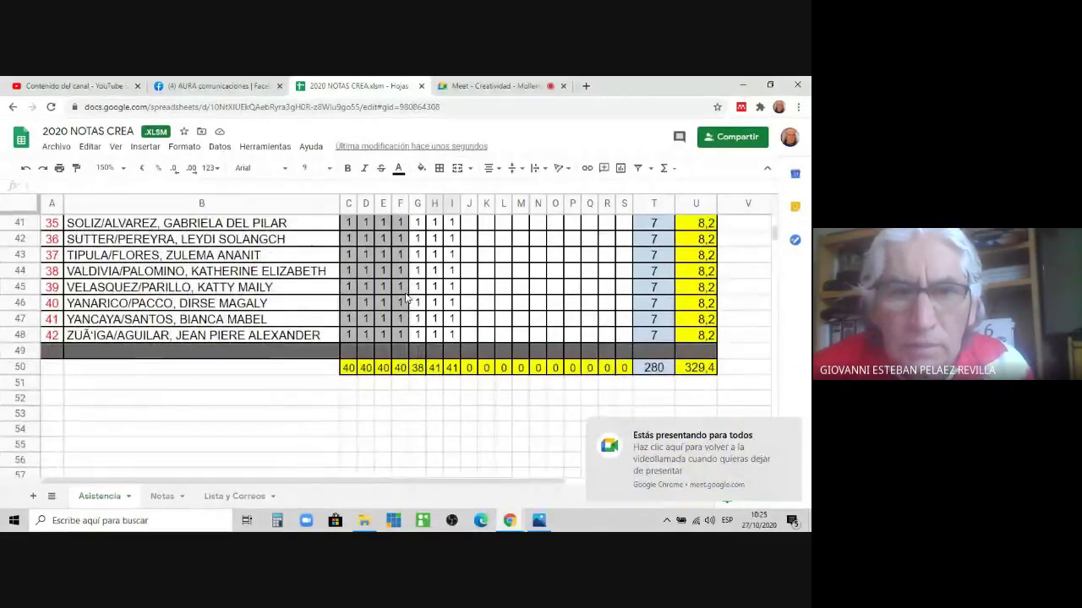
scroll(407, 298, up, 6)
scroll(406, 298, up, 7)
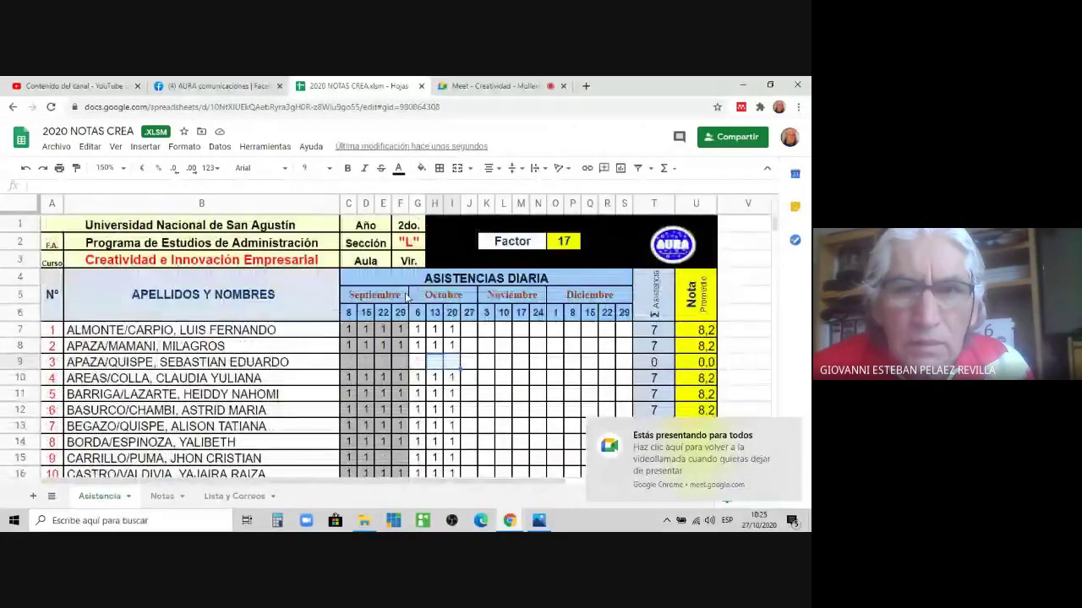
Step: Select the first student's number in cell A7 and reload the 2020 NOTAS CREA spreadsheet
click(52, 328)
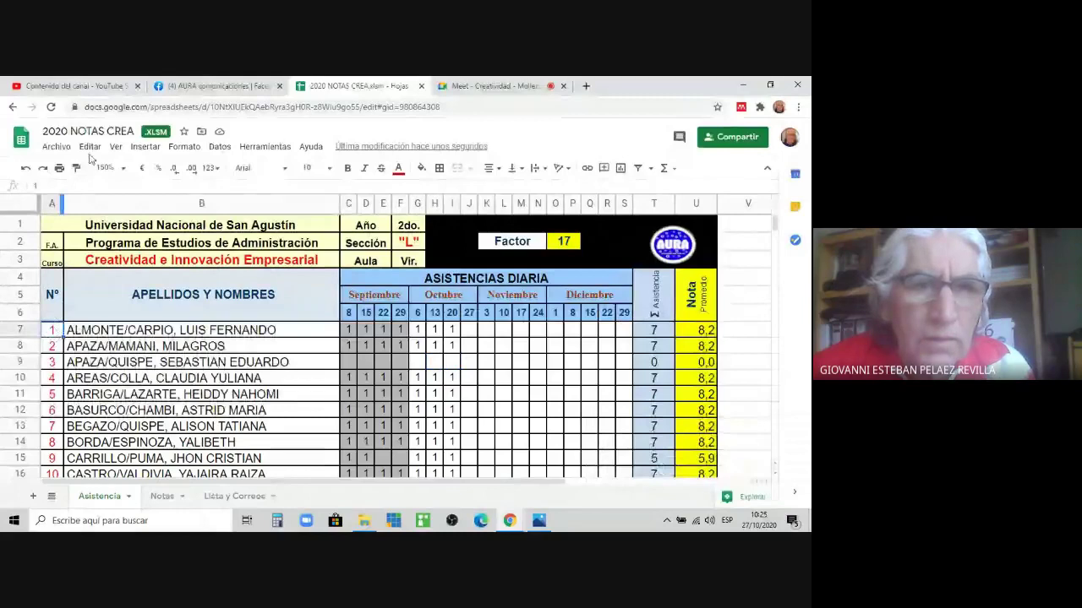
click(51, 108)
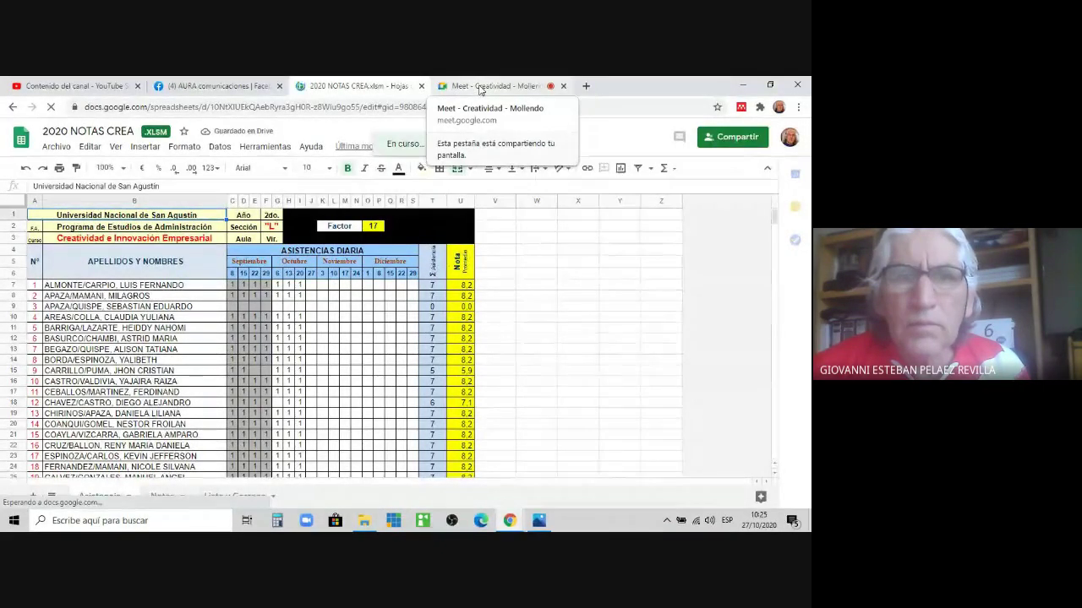
Step: Switch to the Google Meet call and pin the presenter's own video tile to the screen
click(480, 87)
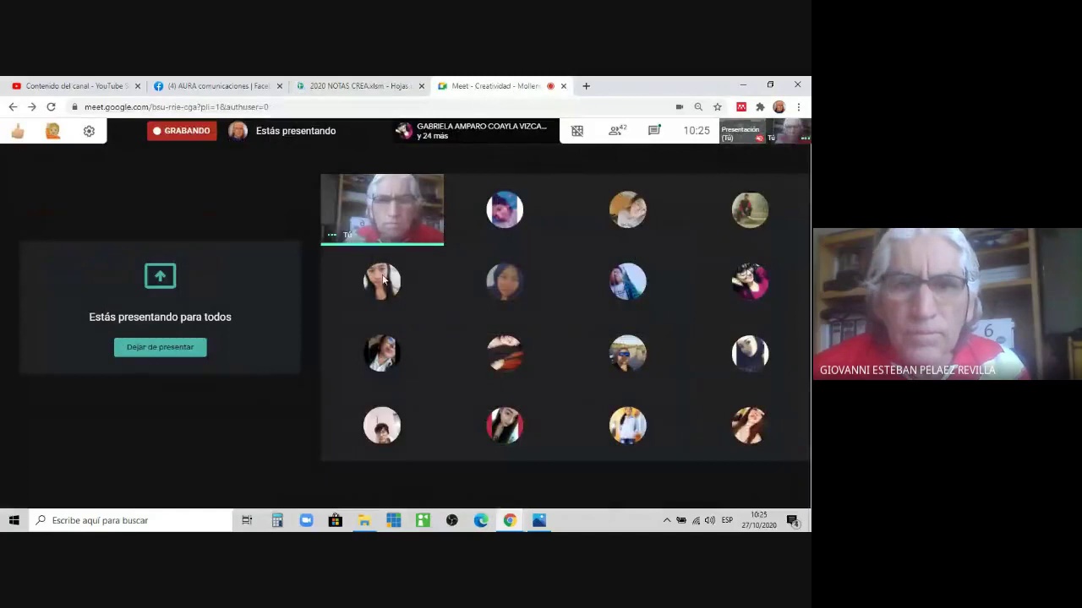
click(371, 215)
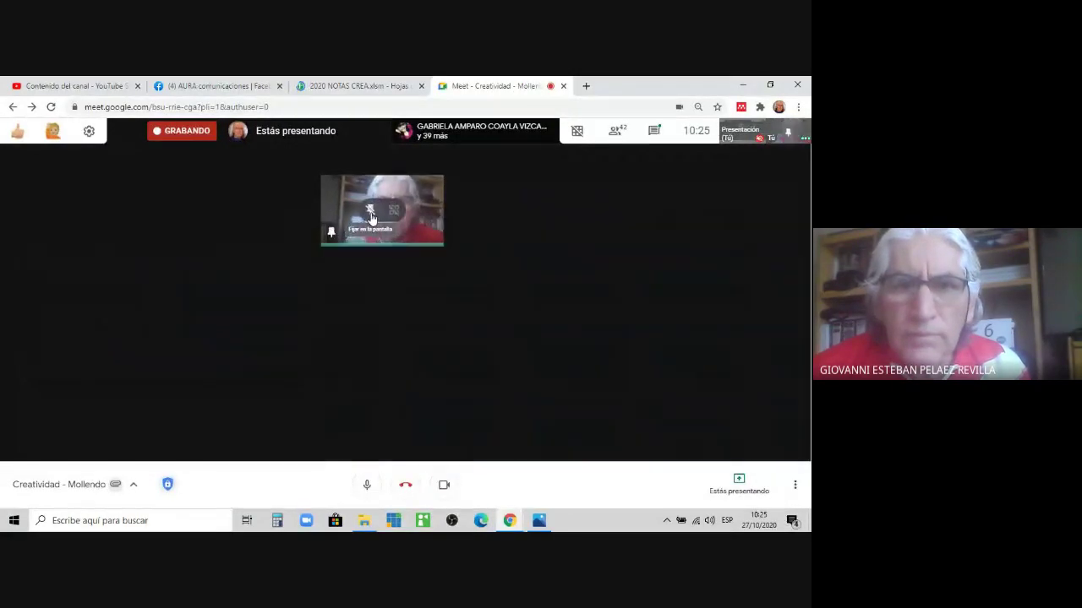